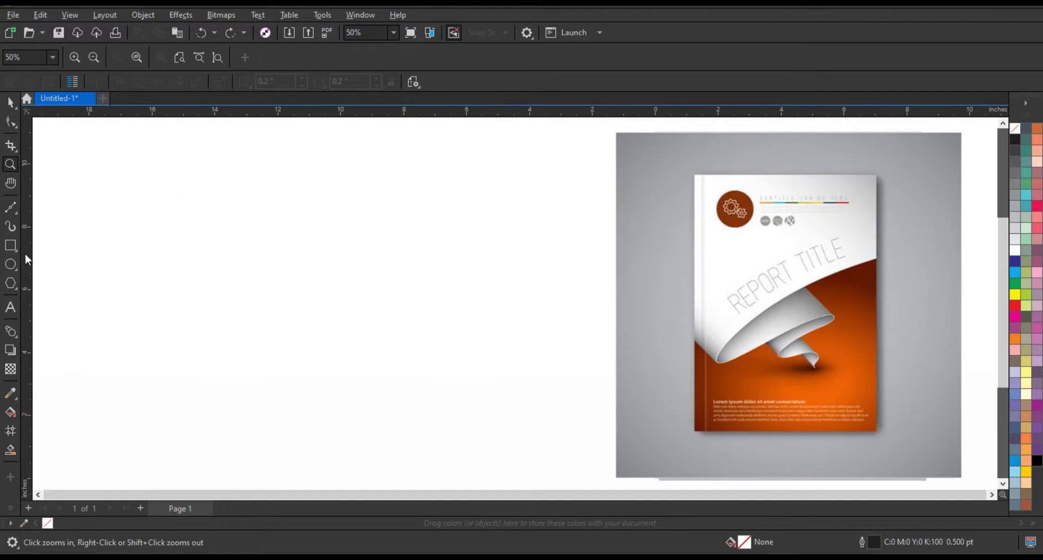
- Draw a rectangle about 7.9 by 11.3 inches beside the reference cover and fill it with the cover's dark brown, #601A00
{"action": "key", "text": "F6"}
{"action": "left_click_drag", "start_coordinate": [282, 126], "coordinate": [531, 481]}
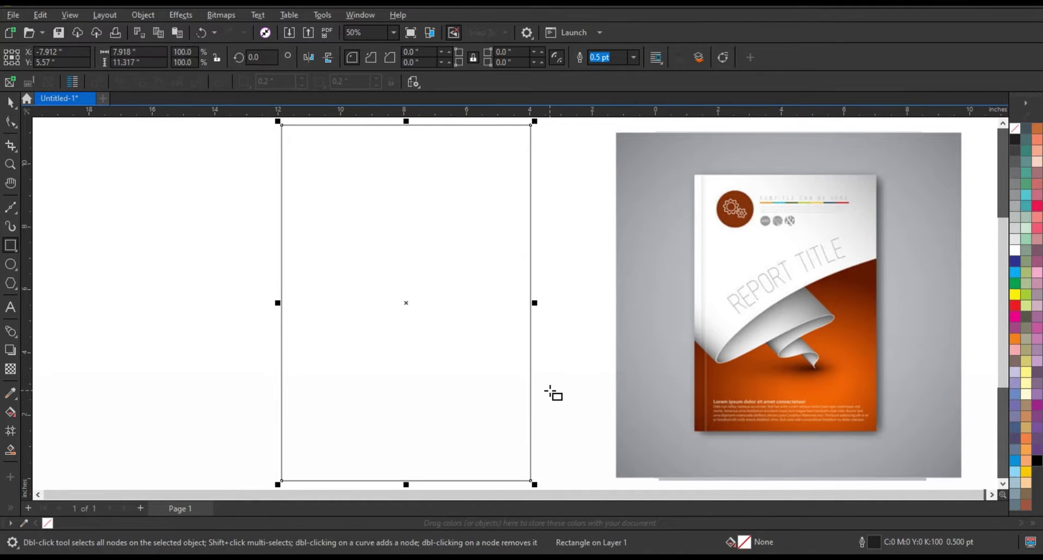
{"action": "left_click", "coordinate": [11, 393]}
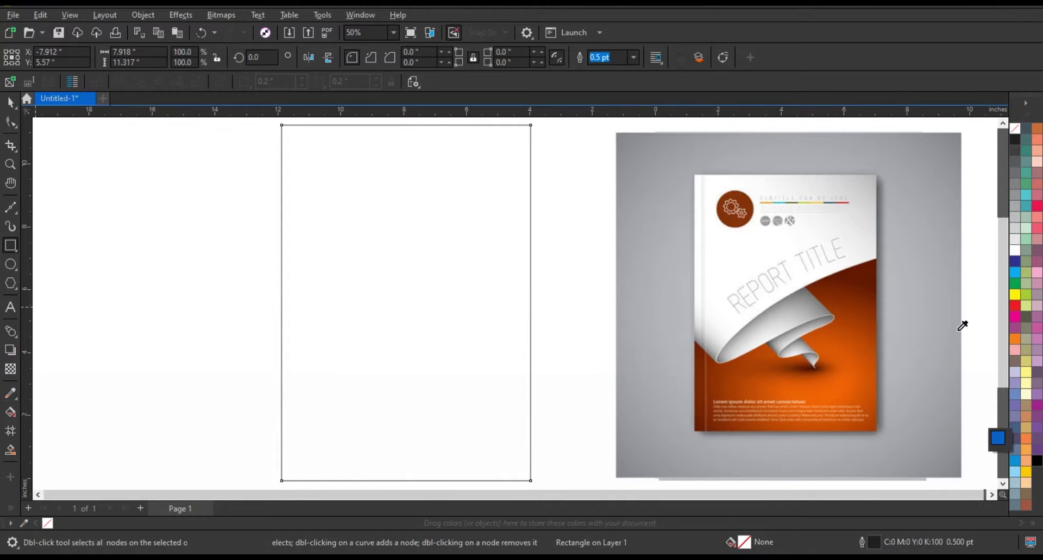
{"action": "left_click", "coordinate": [876, 276]}
{"action": "left_click", "coordinate": [437, 374]}
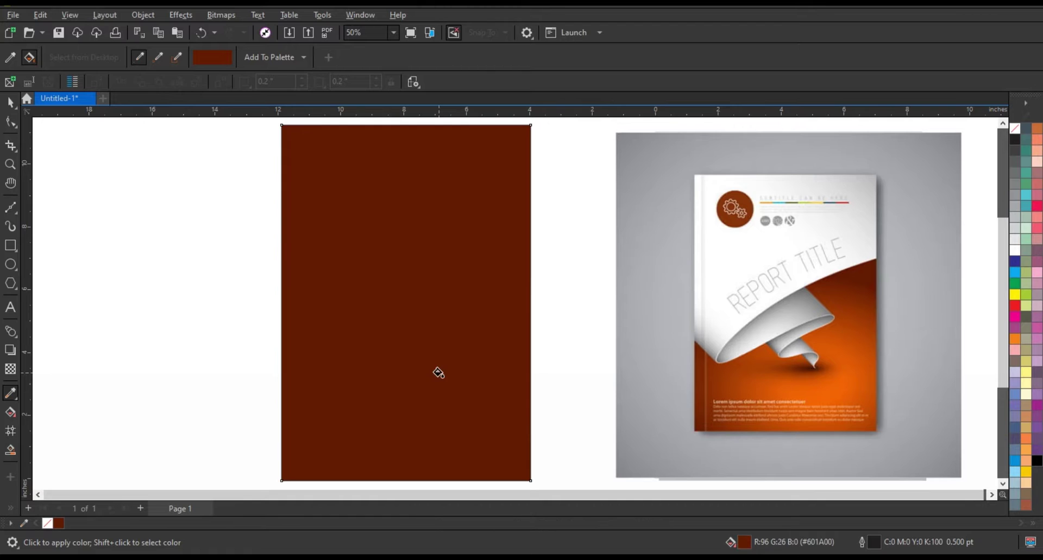
- Sample the reference cover's orange #ED6100 onto the rectangle, and restore the rectangle's fill to dark brown #601A00
{"action": "left_click", "coordinate": [11, 392]}
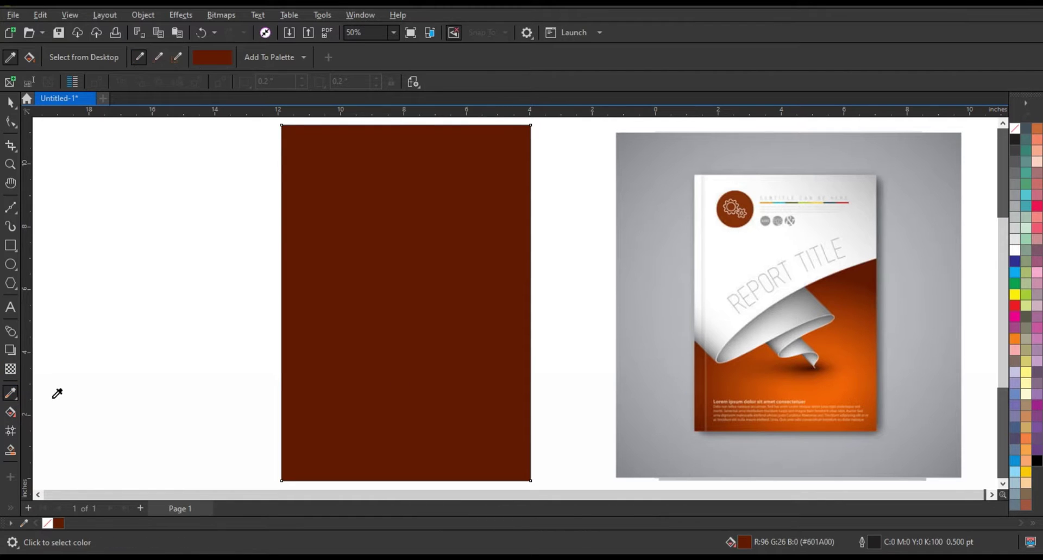
{"action": "left_click", "coordinate": [829, 381]}
{"action": "left_click", "coordinate": [382, 363]}
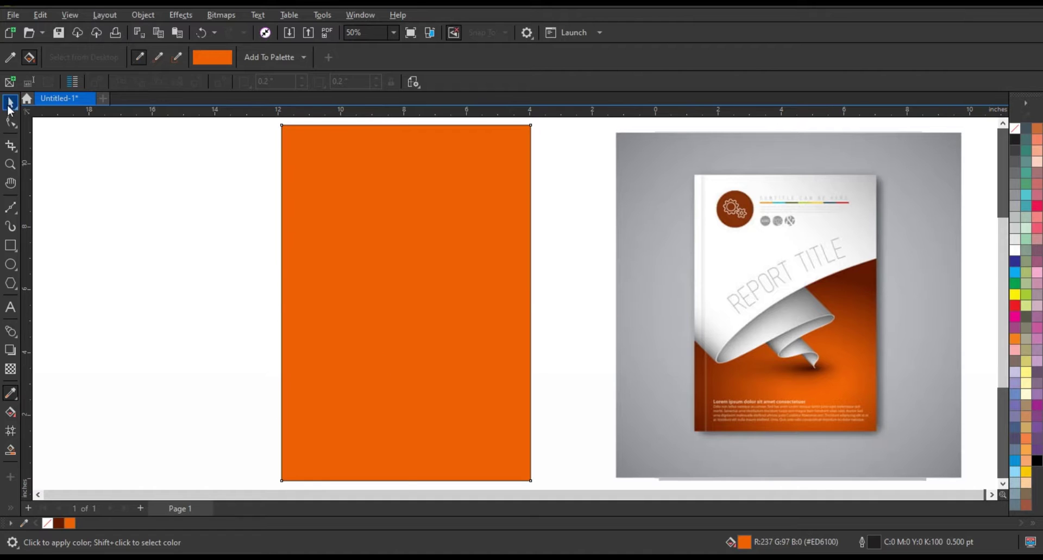
{"action": "left_click", "coordinate": [10, 104]}
{"action": "left_click", "coordinate": [410, 296]}
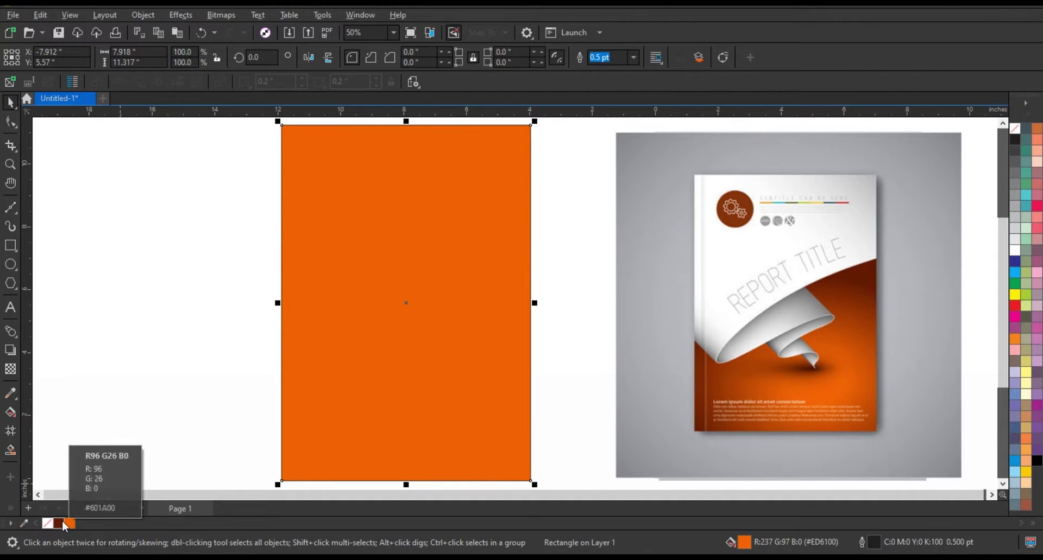
{"action": "left_click", "coordinate": [63, 523]}
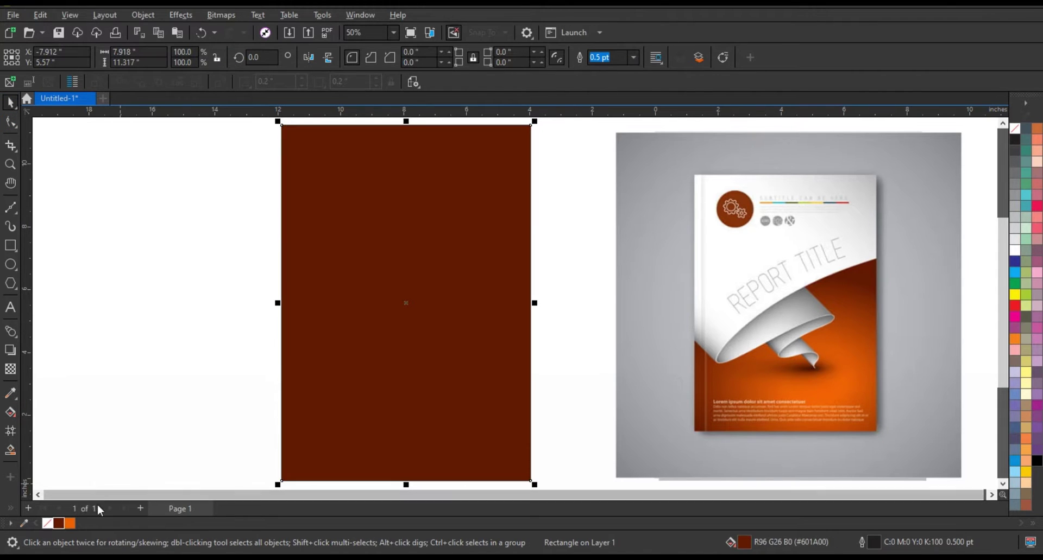
- Apply an elliptical fountain fill to the rectangle with the sampled orange at its centre and dark brown at its outer end
{"action": "left_click", "coordinate": [16, 338]}
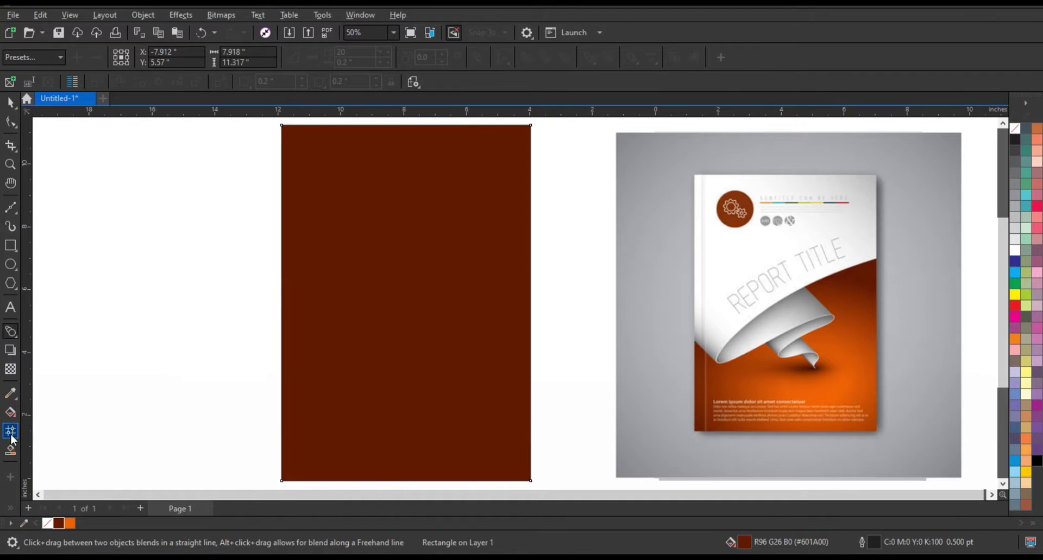
{"action": "left_click", "coordinate": [11, 415]}
{"action": "left_click_drag", "start_coordinate": [387, 270], "coordinate": [423, 404]}
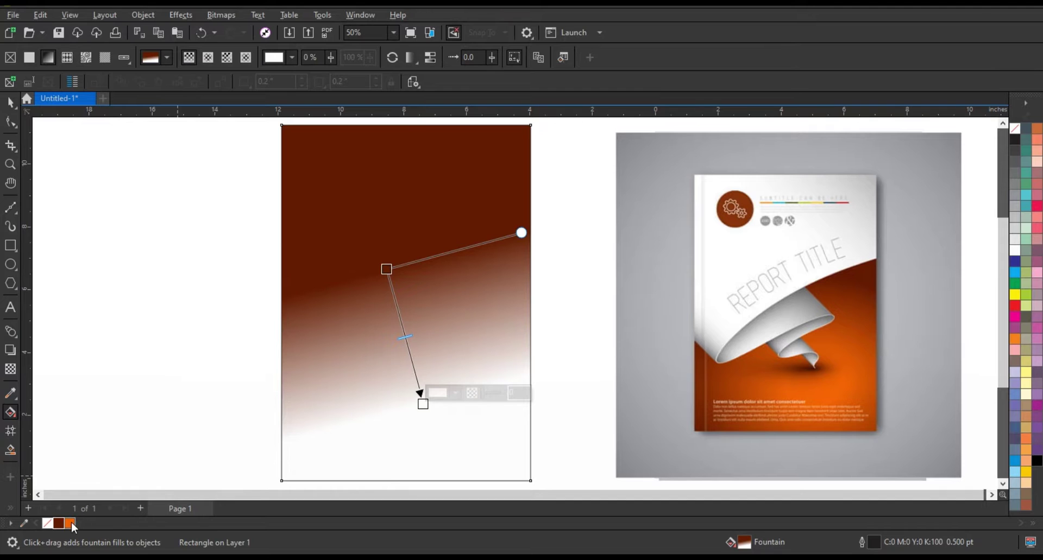
{"action": "left_click_drag", "start_coordinate": [72, 528], "coordinate": [559, 423]}
{"action": "left_click", "coordinate": [207, 62]}
{"action": "left_click_drag", "start_coordinate": [431, 358], "coordinate": [422, 365]}
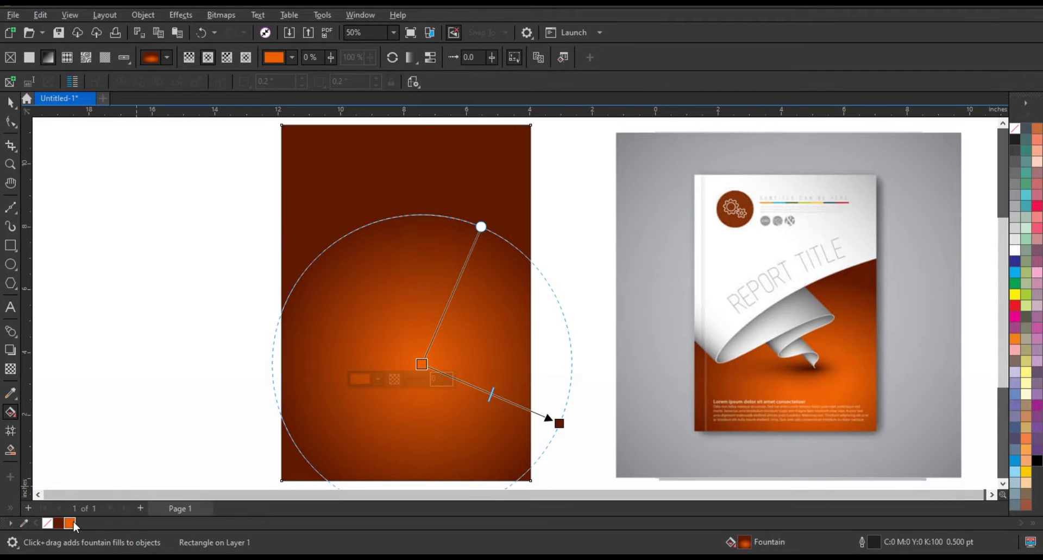
- Add an orange colour node near the gradient's centre, shift the centre slightly up and outward, and deselect the rectangle
{"action": "left_click_drag", "start_coordinate": [487, 396], "coordinate": [443, 377]}
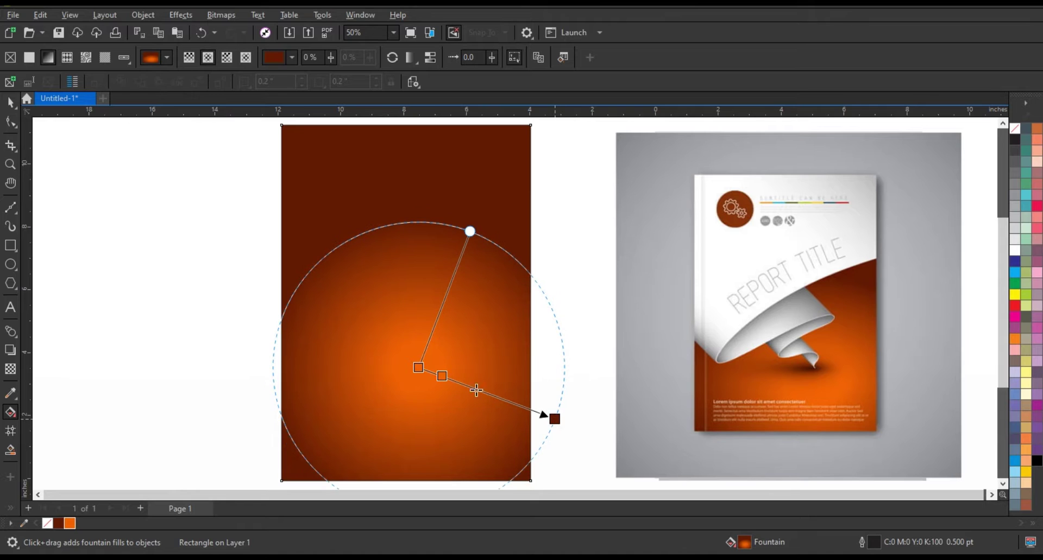
{"action": "left_click_drag", "start_coordinate": [418, 368], "coordinate": [411, 358]}
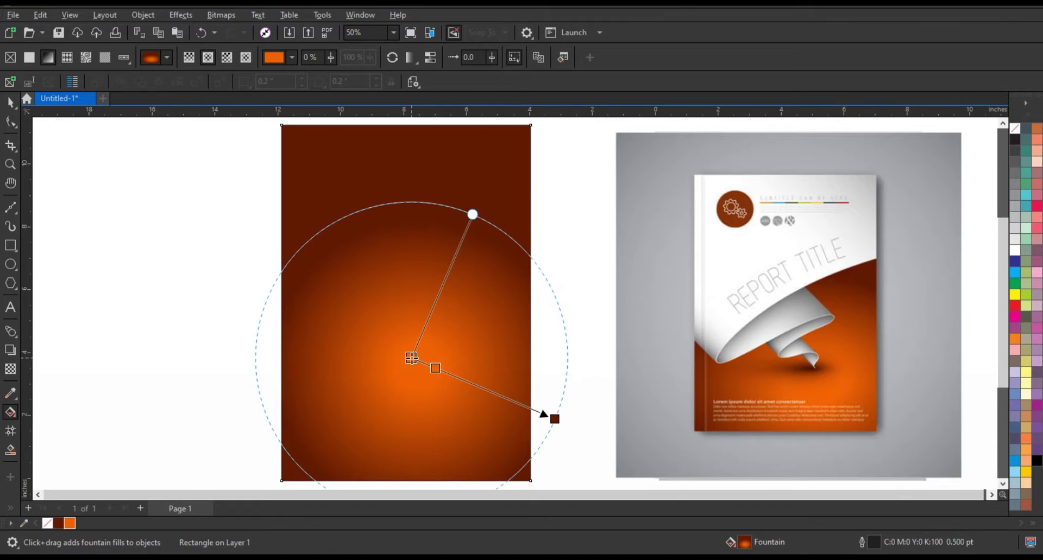
{"action": "left_click", "coordinate": [10, 104]}
{"action": "left_click", "coordinate": [107, 270]}
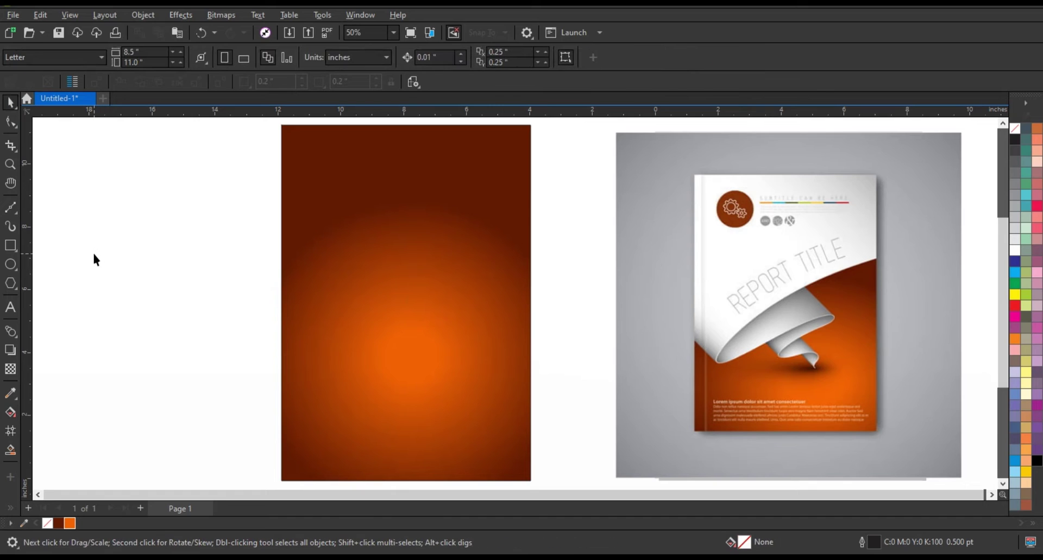
- Draw an open 4.0 pt Freehand zigzag, about 7.0 by 5.5 inches, descending from the rectangle's right edge through three alternating turns
{"action": "left_click", "coordinate": [15, 213]}
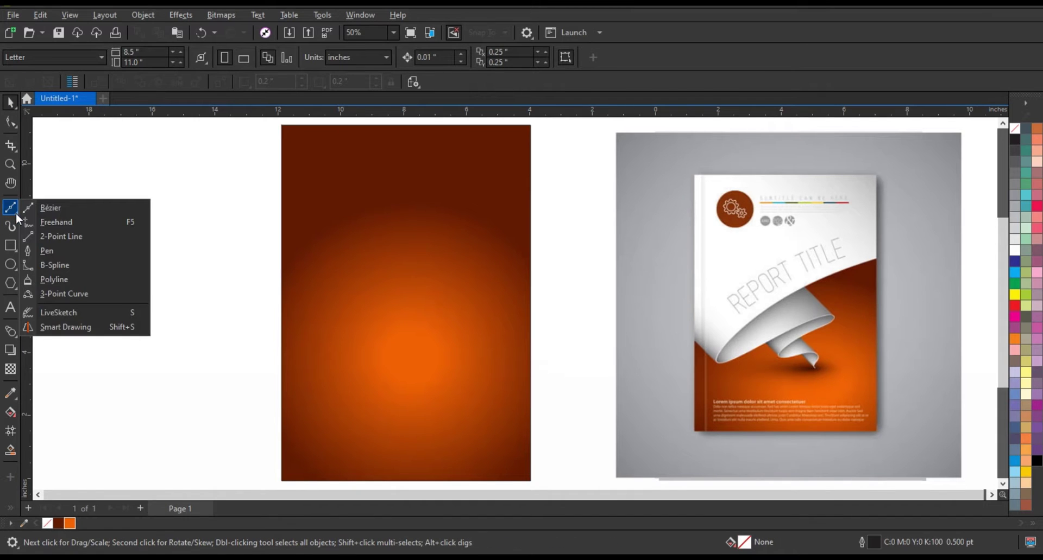
{"action": "left_click", "coordinate": [38, 221]}
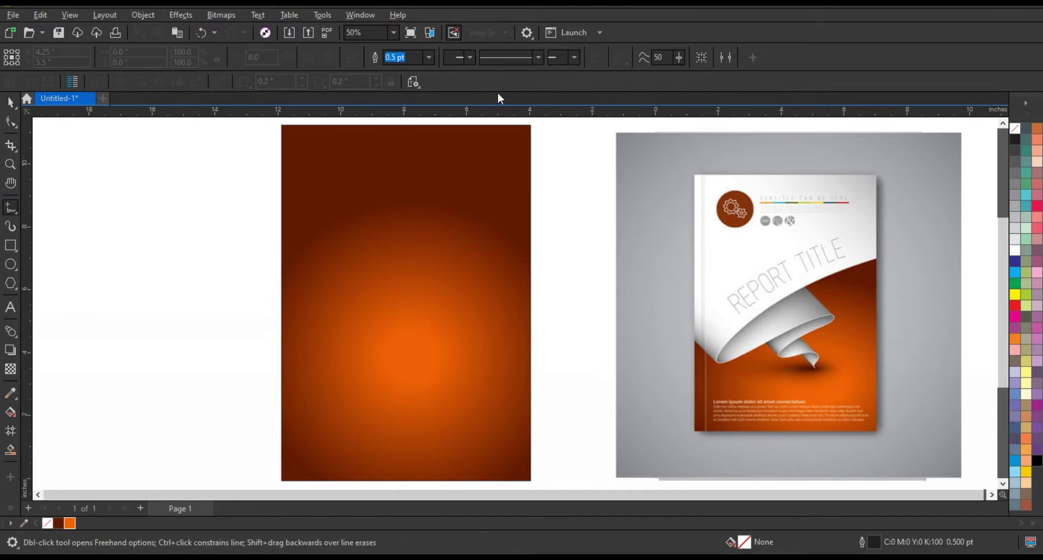
{"action": "left_click", "coordinate": [428, 57]}
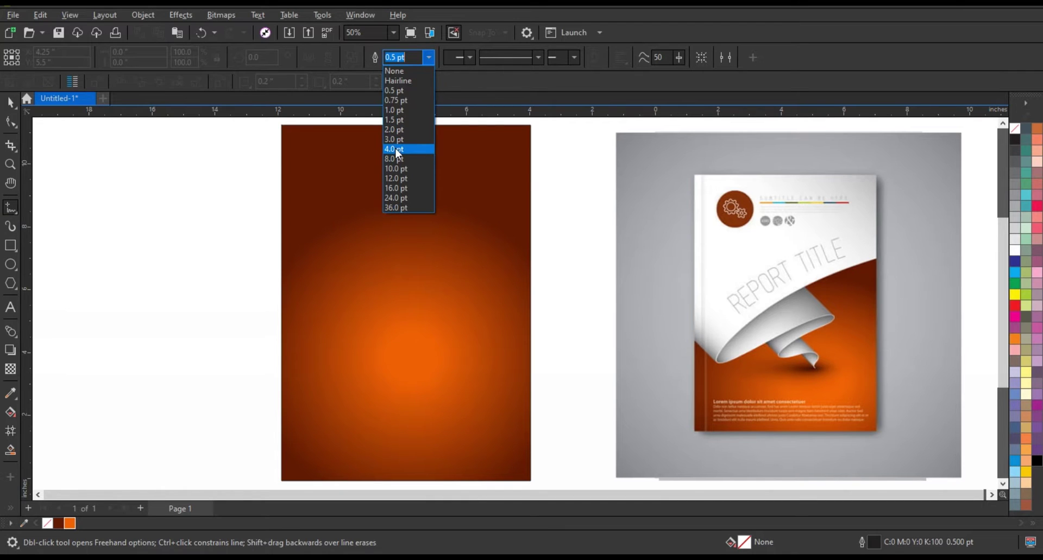
{"action": "left_click", "coordinate": [395, 147]}
{"action": "left_click", "coordinate": [540, 369]}
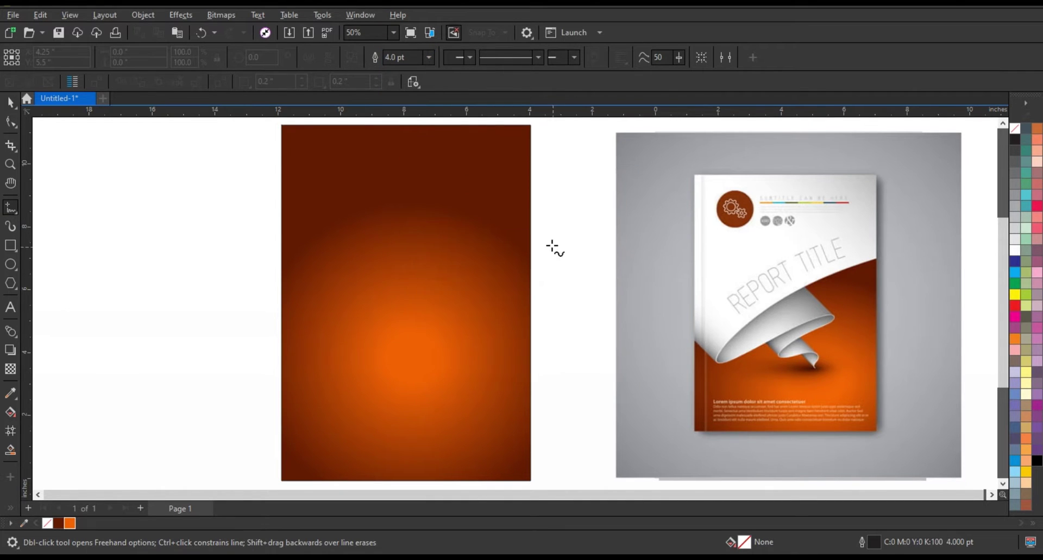
{"action": "left_click", "coordinate": [312, 364]}
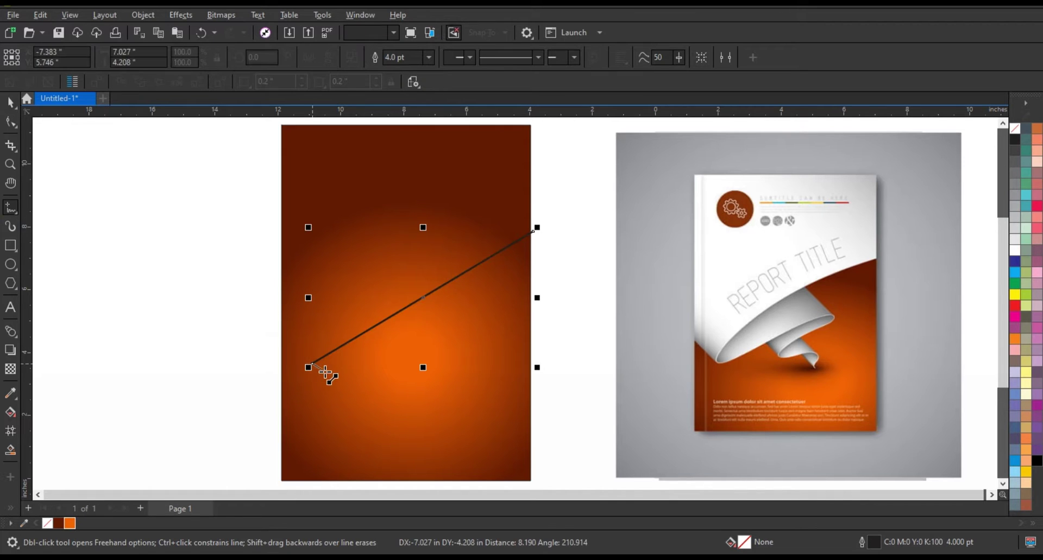
{"action": "left_click", "coordinate": [488, 325]}
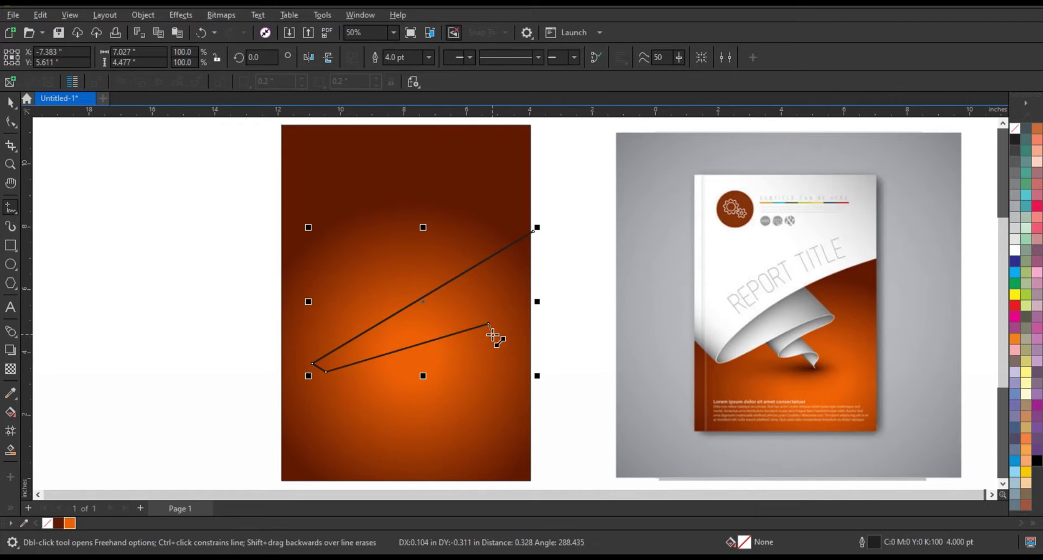
{"action": "left_click", "coordinate": [395, 372]}
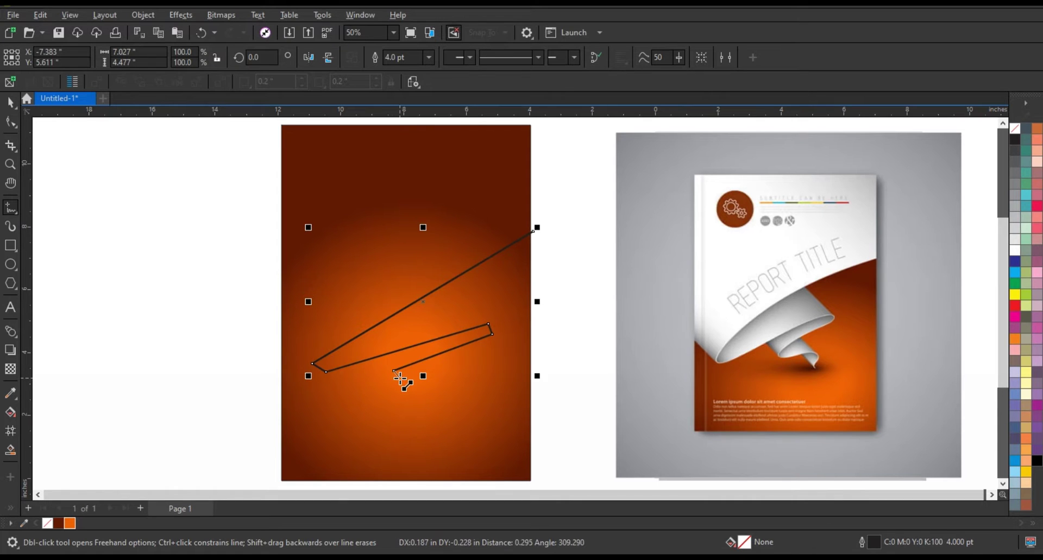
{"action": "left_click", "coordinate": [461, 370]}
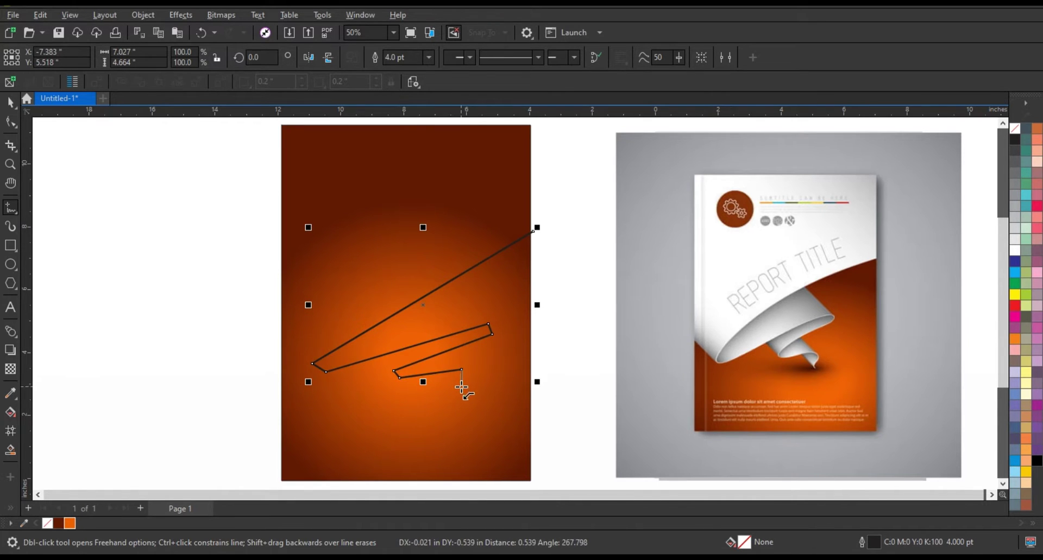
{"action": "left_click", "coordinate": [461, 386]}
{"action": "double_click", "coordinate": [463, 403]}
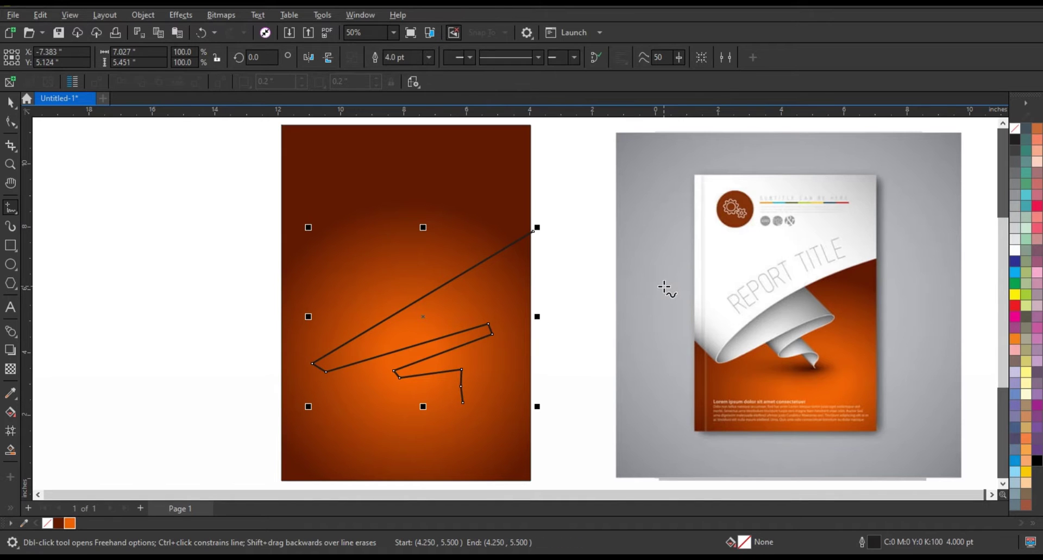
- Set the zigzag line's outline width to 8.0 pt
{"action": "left_click", "coordinate": [8, 108]}
{"action": "left_click", "coordinate": [428, 57]}
{"action": "left_click", "coordinate": [391, 167]}
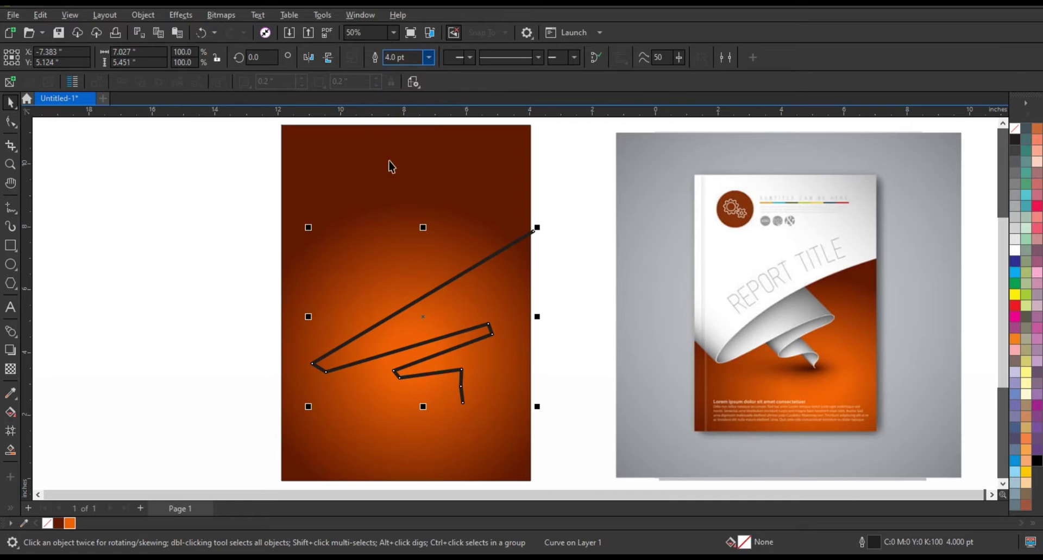
- Convert all zigzag segments to curves and bow the long upper segment upward into a smooth arc
{"action": "left_click", "coordinate": [9, 122]}
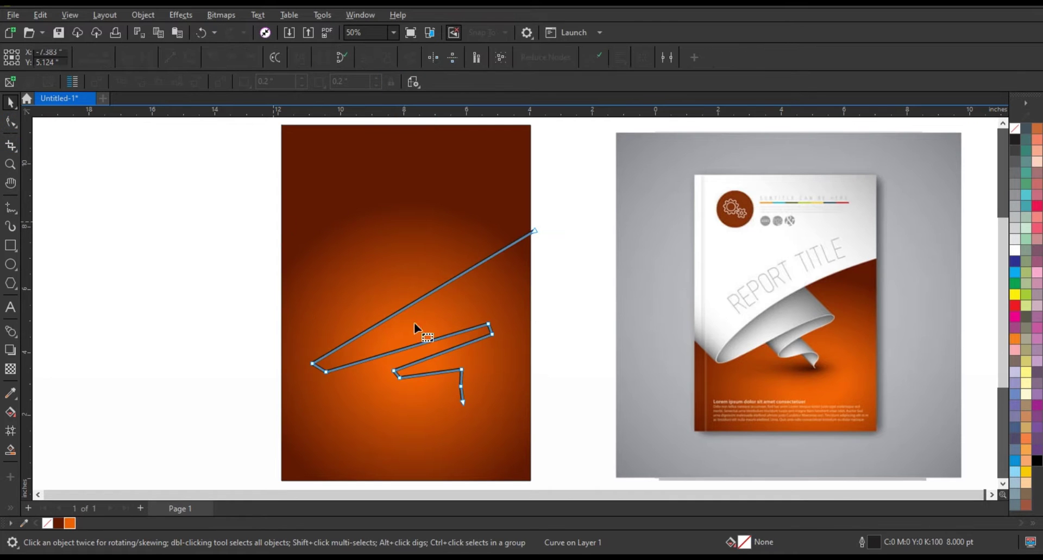
{"action": "left_click_drag", "start_coordinate": [240, 191], "coordinate": [583, 431]}
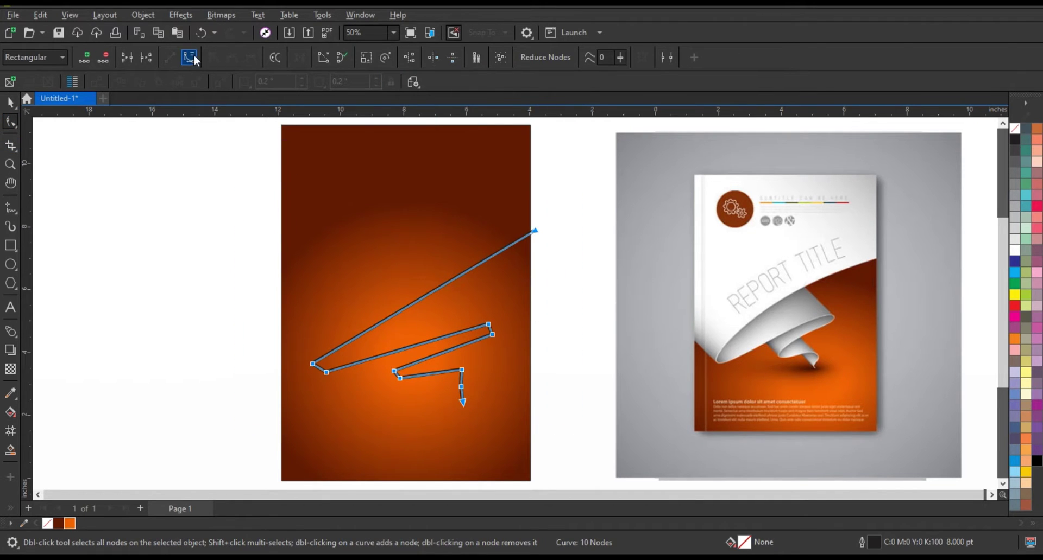
{"action": "left_click_drag", "start_coordinate": [460, 275], "coordinate": [452, 249]}
{"action": "left_click_drag", "start_coordinate": [385, 321], "coordinate": [361, 295]}
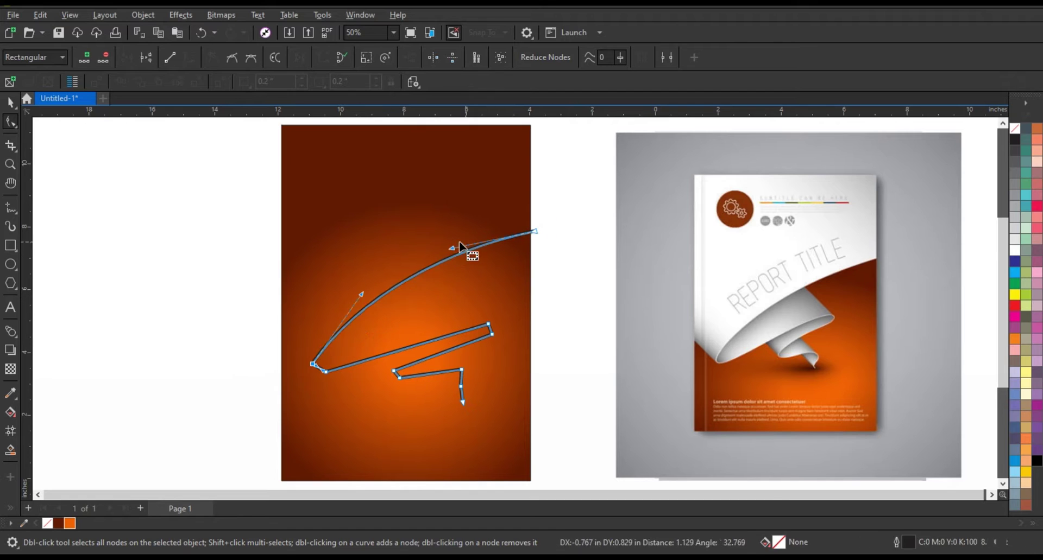
{"action": "left_click_drag", "start_coordinate": [454, 248], "coordinate": [454, 242]}
- Round the short segment at the zigzag's lower-left turn into a smooth bend with its curve handles
{"action": "key", "text": "z"}
{"action": "scroll", "coordinate": [284, 186], "scroll_direction": "down", "scroll_amount": 1}
{"action": "left_click_drag", "start_coordinate": [243, 224], "coordinate": [679, 401]}
{"action": "key", "text": "F10"}
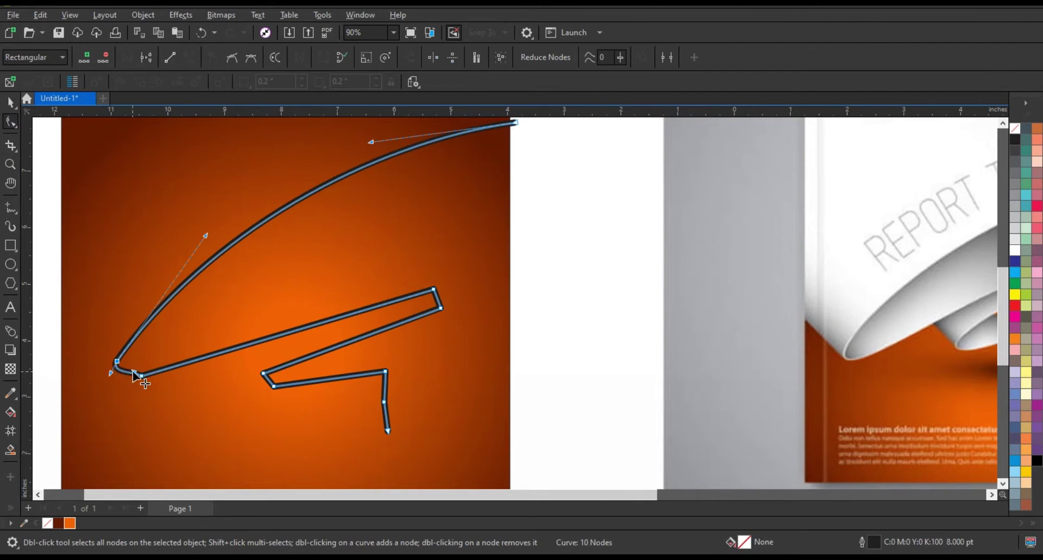
{"action": "left_click_drag", "start_coordinate": [131, 370], "coordinate": [120, 384]}
{"action": "left_click", "coordinate": [141, 375]}
{"action": "scroll", "coordinate": [450, 289], "scroll_direction": "down", "scroll_amount": 1}
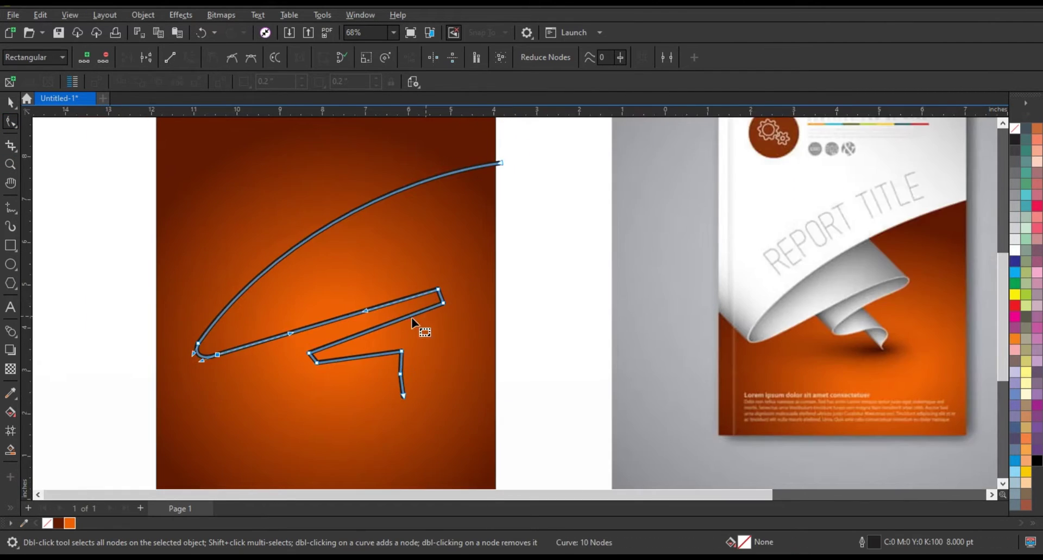
- Arch the zigzag's second long segment upward between the left and right turns, undoing the surplus adjustment
{"action": "left_click_drag", "start_coordinate": [364, 311], "coordinate": [368, 289]}
{"action": "left_click_drag", "start_coordinate": [291, 332], "coordinate": [292, 322]}
{"action": "left_click_drag", "start_coordinate": [292, 322], "coordinate": [367, 280]}
{"action": "key", "text": "ctrl+z"}
- Round the zigzag's right-hand turn and curve the segment leading from it to the inner left turn
{"action": "key", "text": "z"}
{"action": "left_click_drag", "start_coordinate": [266, 227], "coordinate": [705, 411]}
{"action": "key", "text": "F10"}
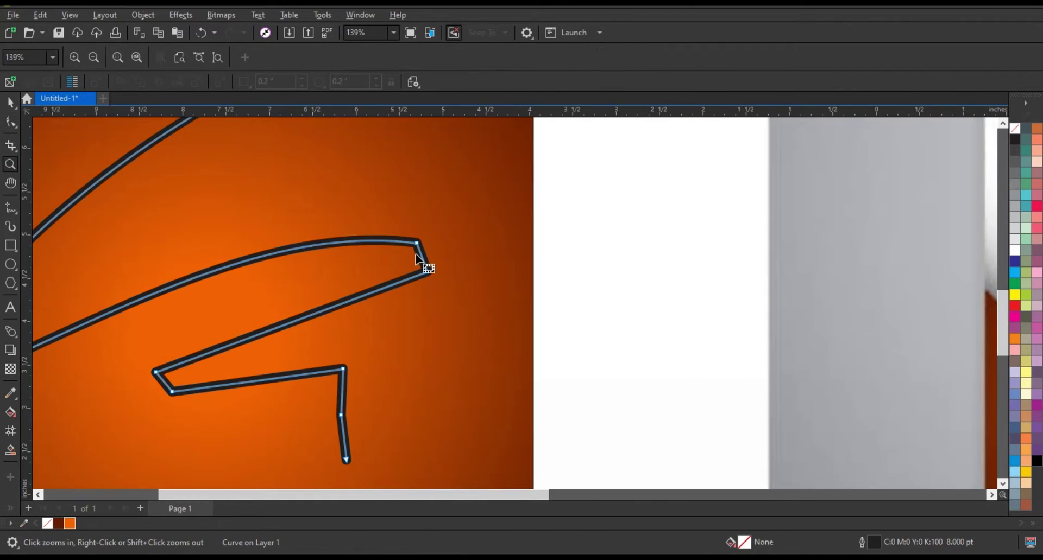
{"action": "left_click_drag", "start_coordinate": [422, 259], "coordinate": [433, 264]}
{"action": "scroll", "coordinate": [440, 321], "scroll_direction": "down", "scroll_amount": 3}
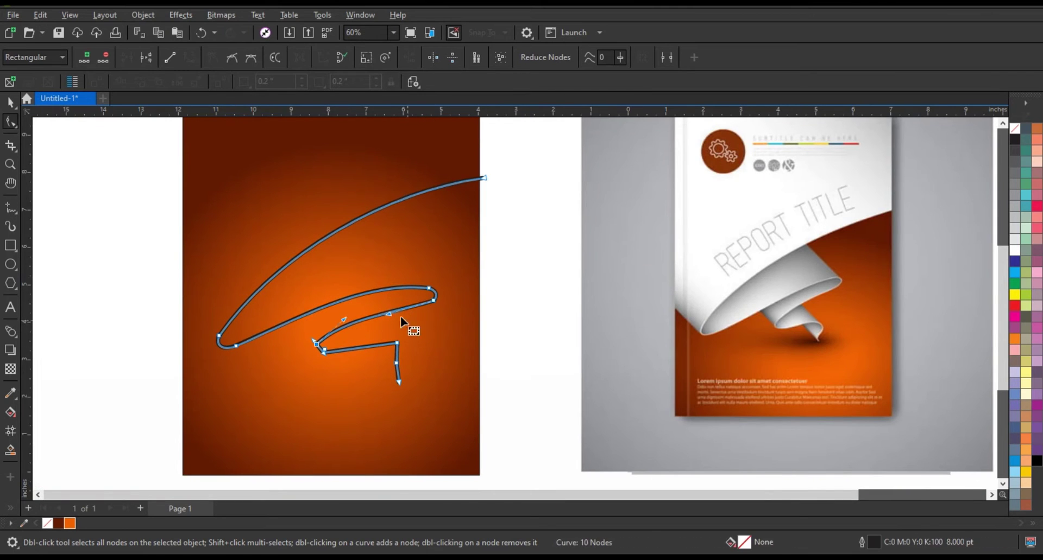
- Round the zigzag's inner left turn and curve the remaining lower segments into a flowing tail
{"action": "key", "text": "z"}
{"action": "key", "text": "F3"}
{"action": "left_click_drag", "start_coordinate": [353, 259], "coordinate": [633, 401]}
{"action": "left_click", "coordinate": [315, 292]}
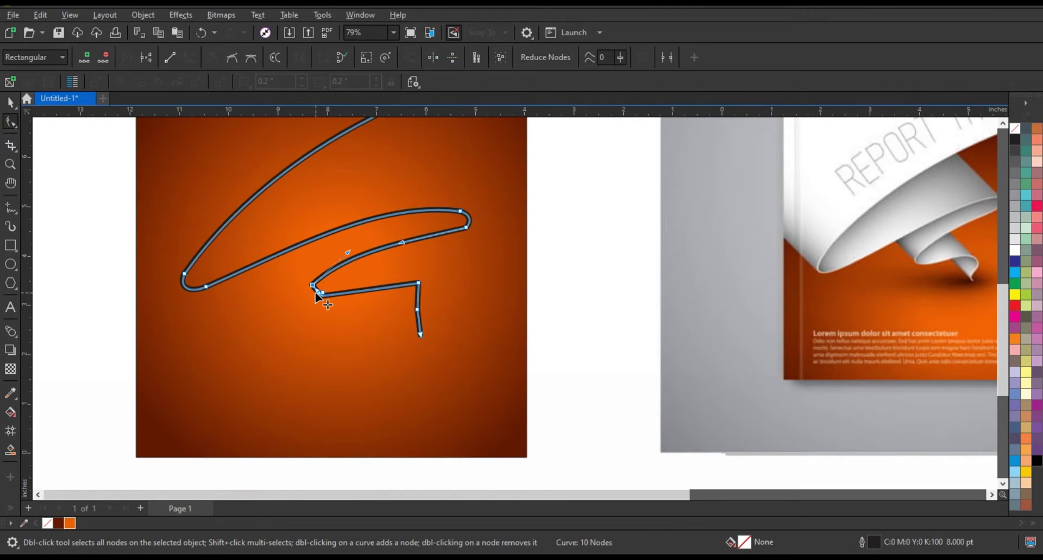
{"action": "key", "text": "F2"}
{"action": "left_click_drag", "start_coordinate": [136, 181], "coordinate": [669, 392]}
{"action": "left_click_drag", "start_coordinate": [358, 306], "coordinate": [354, 277]}
{"action": "scroll", "coordinate": [375, 304], "scroll_direction": "down", "scroll_amount": 3}
{"action": "left_click_drag", "start_coordinate": [325, 308], "coordinate": [377, 315]}
- Convert the ribbon curve's outline to an object and fill the resulting shape with 20% black
{"action": "double_click", "coordinate": [7, 167]}
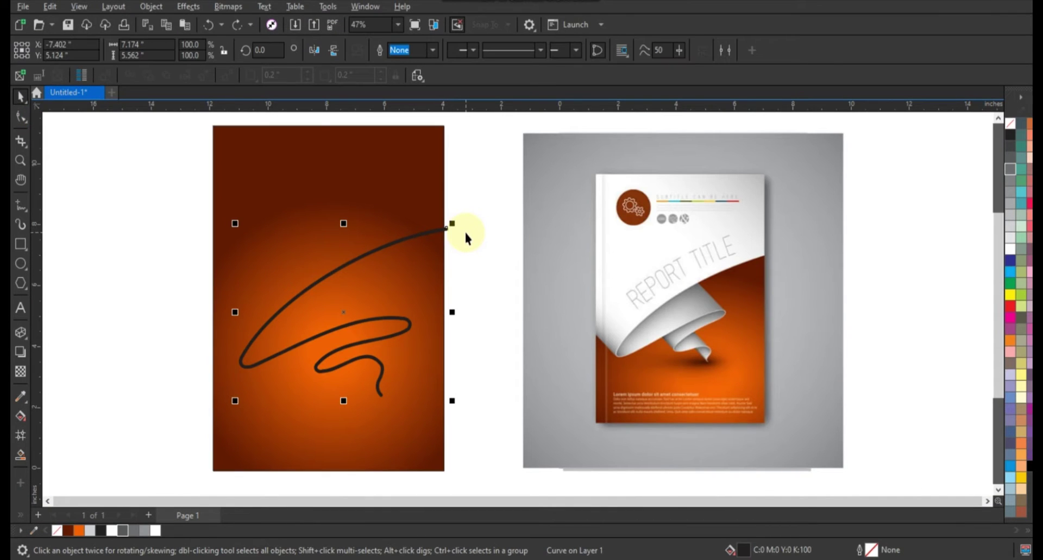
{"action": "left_click", "coordinate": [152, 7]}
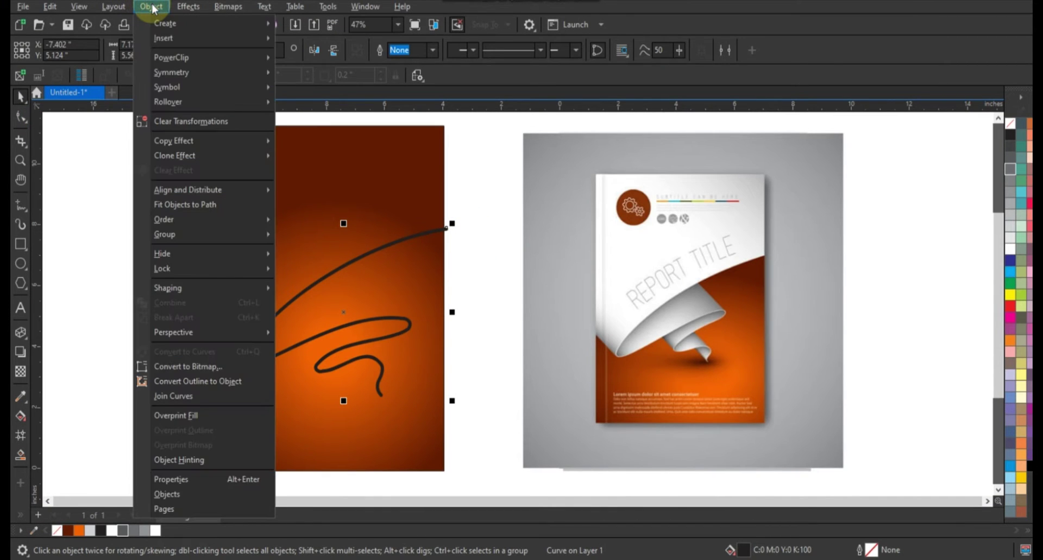
{"action": "left_click", "coordinate": [225, 382]}
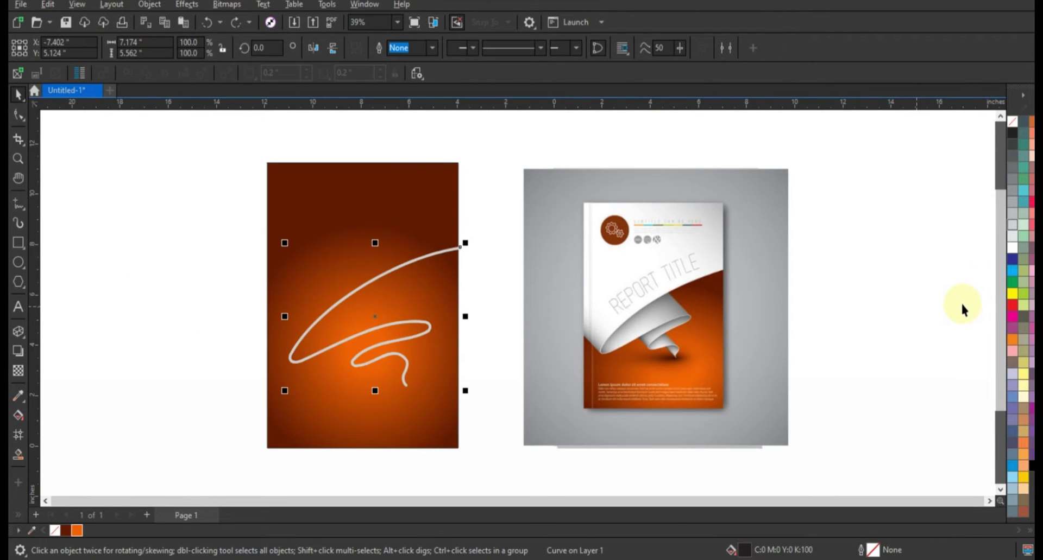
- Give the grey ribbon shape a black outline 0.75 pt wide
{"action": "key", "text": "shift+F2"}
{"action": "right_click", "coordinate": [1010, 131]}
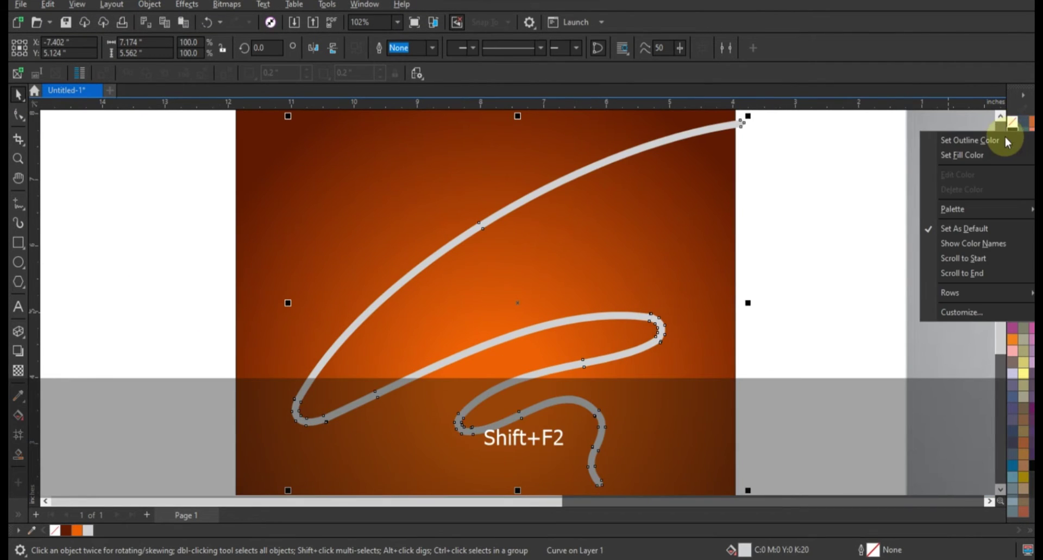
{"action": "left_click", "coordinate": [1006, 141]}
{"action": "scroll", "coordinate": [486, 317], "scroll_direction": "down", "scroll_amount": 2}
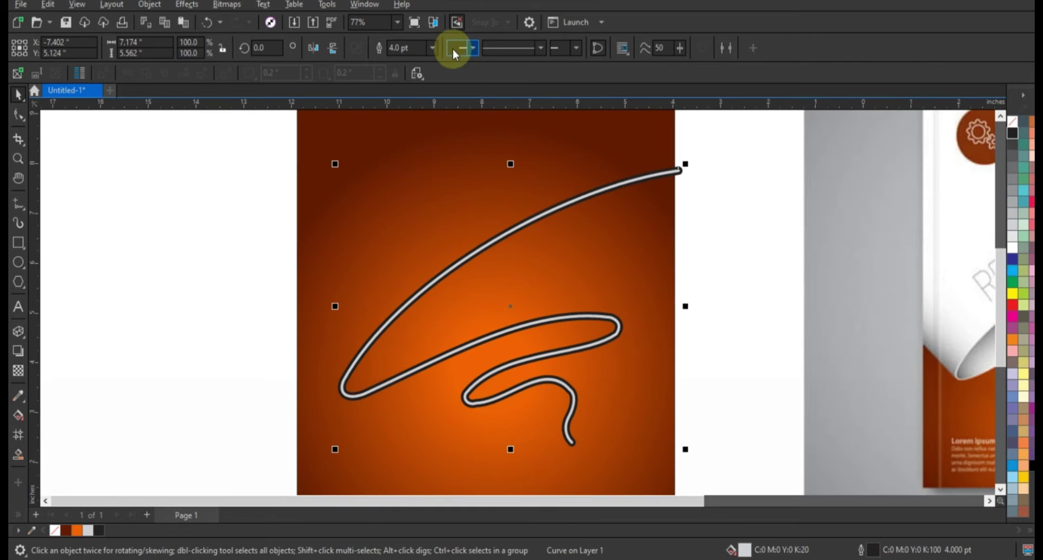
{"action": "left_click", "coordinate": [432, 47]}
{"action": "left_click", "coordinate": [417, 88]}
{"action": "scroll", "coordinate": [506, 392], "scroll_direction": "down", "scroll_amount": 2}
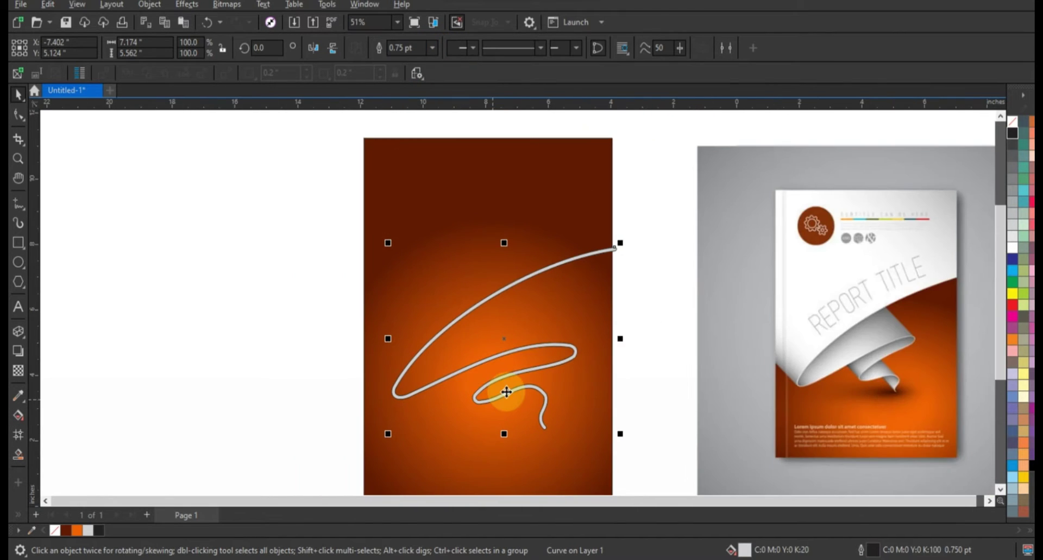
- Extrude the ribbon shape toward the cover's upper-left corner and change the extrusion type to a parallel one
{"action": "left_click", "coordinate": [17, 332]}
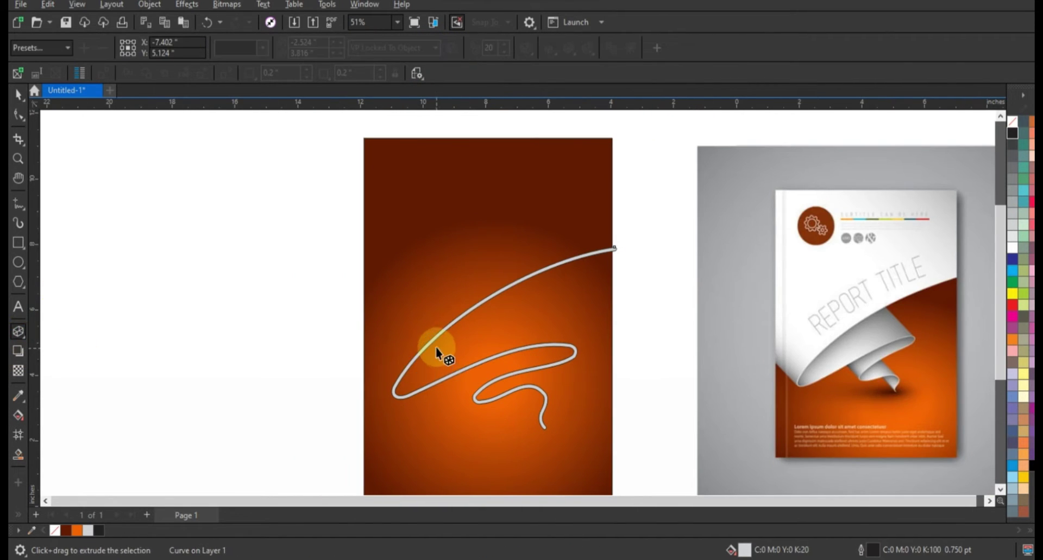
{"action": "left_click_drag", "start_coordinate": [437, 342], "coordinate": [380, 180]}
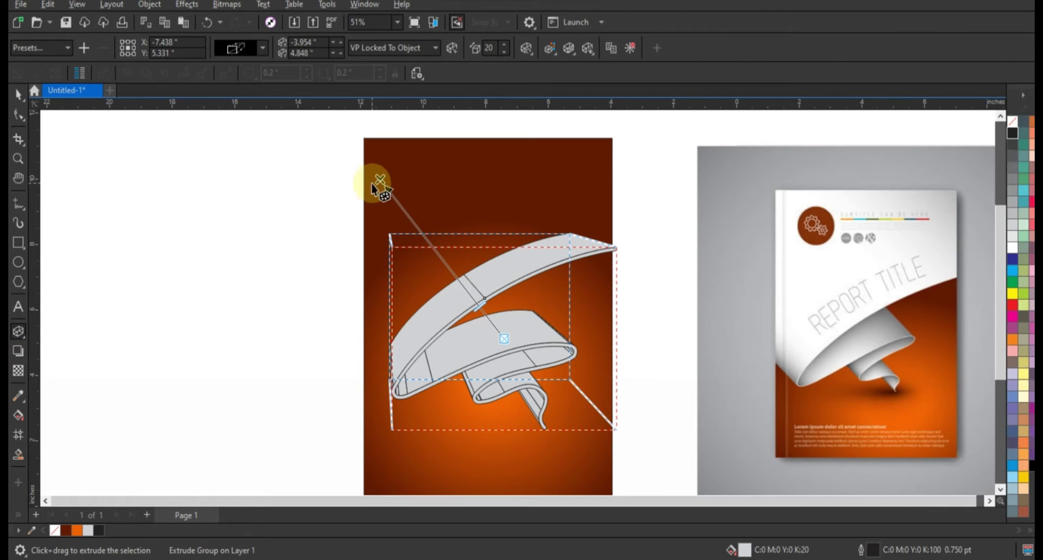
{"action": "left_click", "coordinate": [263, 49]}
{"action": "left_click", "coordinate": [279, 182]}
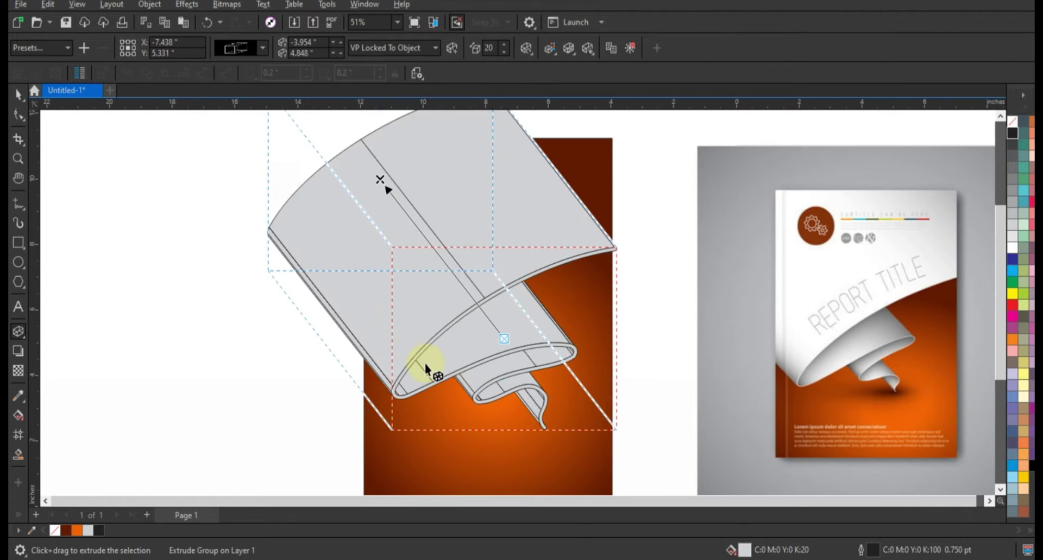
- Adjust the extrusion's direction so its vanishing point sits at about -4.18 in, 5.86 in
{"action": "scroll", "coordinate": [425, 363], "scroll_direction": "down", "scroll_amount": 2}
{"action": "mouse_move", "coordinate": [395, 243]}
{"action": "left_mouse_down"}
{"action": "mouse_move", "coordinate": [423, 233]}
{"action": "mouse_move", "coordinate": [402, 215]}
{"action": "left_mouse_up"}
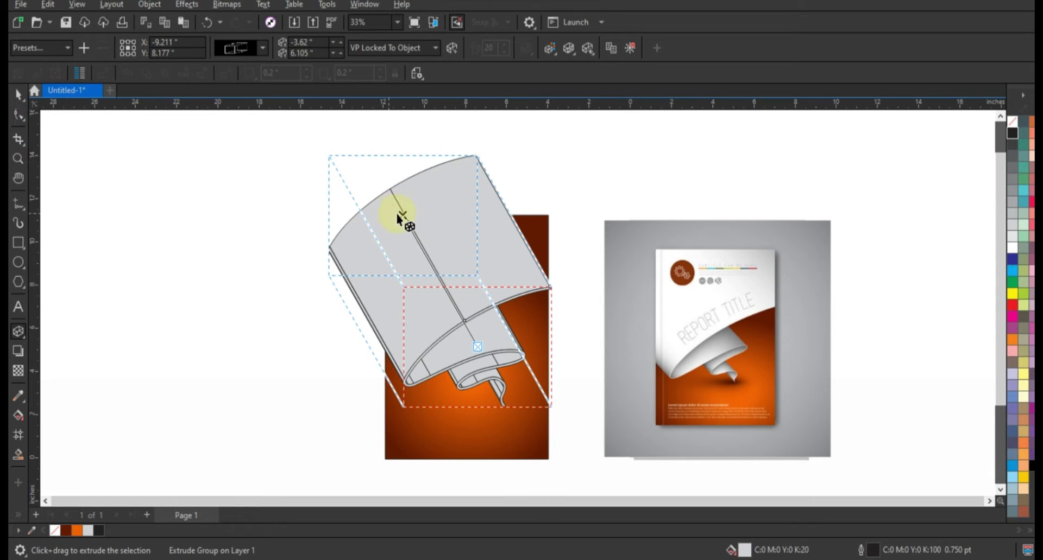
{"action": "mouse_move", "coordinate": [399, 216]}
{"action": "left_mouse_down"}
{"action": "mouse_move", "coordinate": [384, 218]}
{"action": "mouse_move", "coordinate": [395, 223]}
{"action": "left_mouse_up"}
- Break the extrude group apart and fill the ribbon's front edge curve with white
{"action": "left_click", "coordinate": [18, 94]}
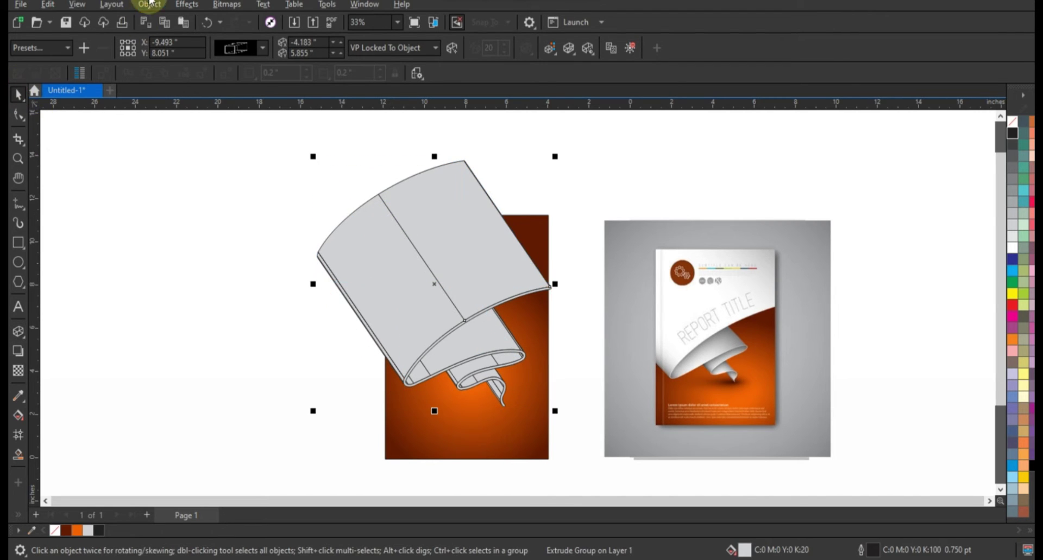
{"action": "left_click", "coordinate": [149, 5]}
{"action": "left_click", "coordinate": [193, 312]}
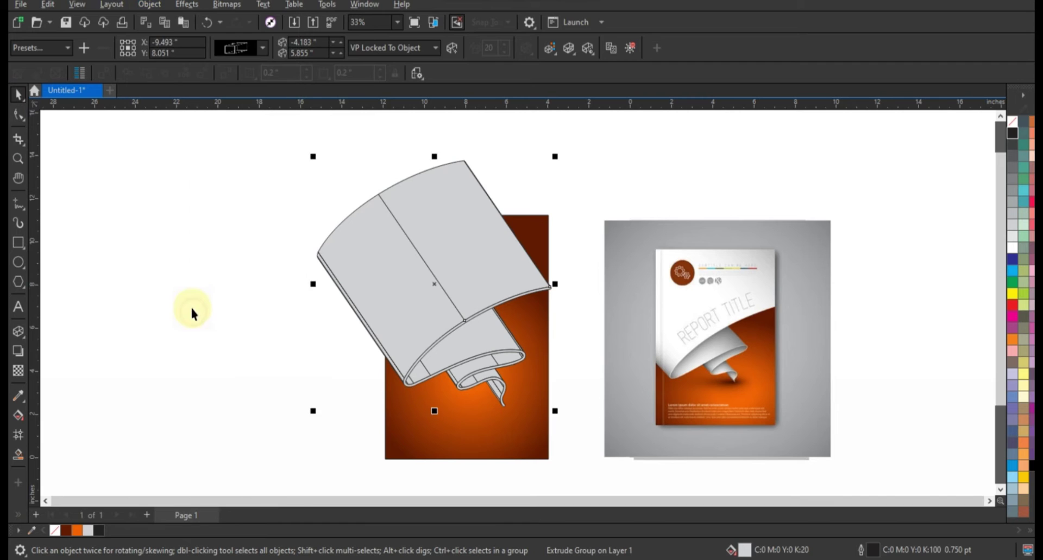
{"action": "left_click", "coordinate": [524, 361]}
{"action": "left_click", "coordinate": [1012, 249]}
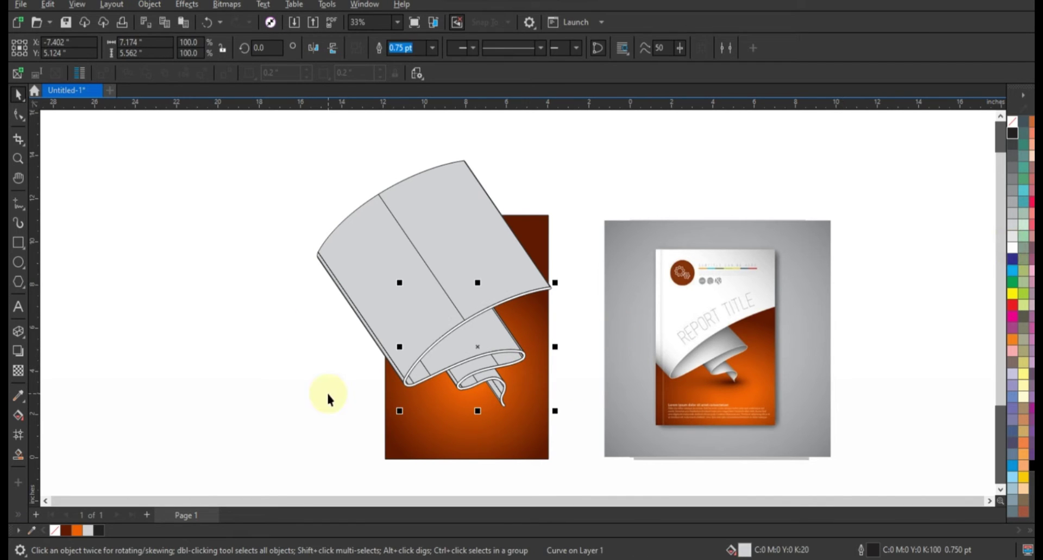
- Ungroup the extruded ribbon faces into separate objects
{"action": "left_click", "coordinate": [327, 392]}
{"action": "left_click", "coordinate": [459, 276]}
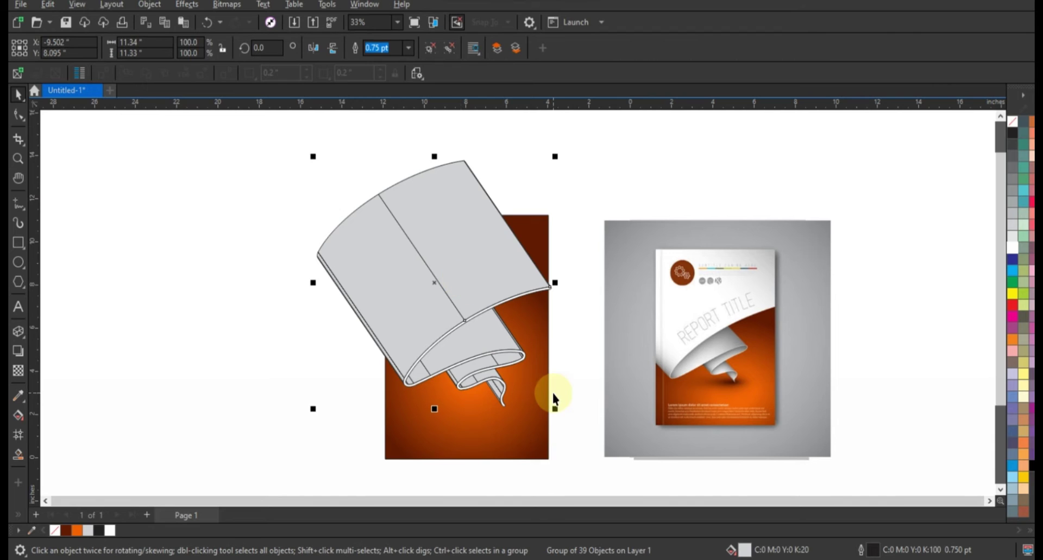
{"action": "left_click", "coordinate": [431, 49]}
{"action": "left_click", "coordinate": [300, 236]}
- Add a node on the large upper face's right edge, pull it outward past the cover, and weld the upper faces together
{"action": "left_click", "coordinate": [510, 279]}
{"action": "left_click", "coordinate": [19, 115]}
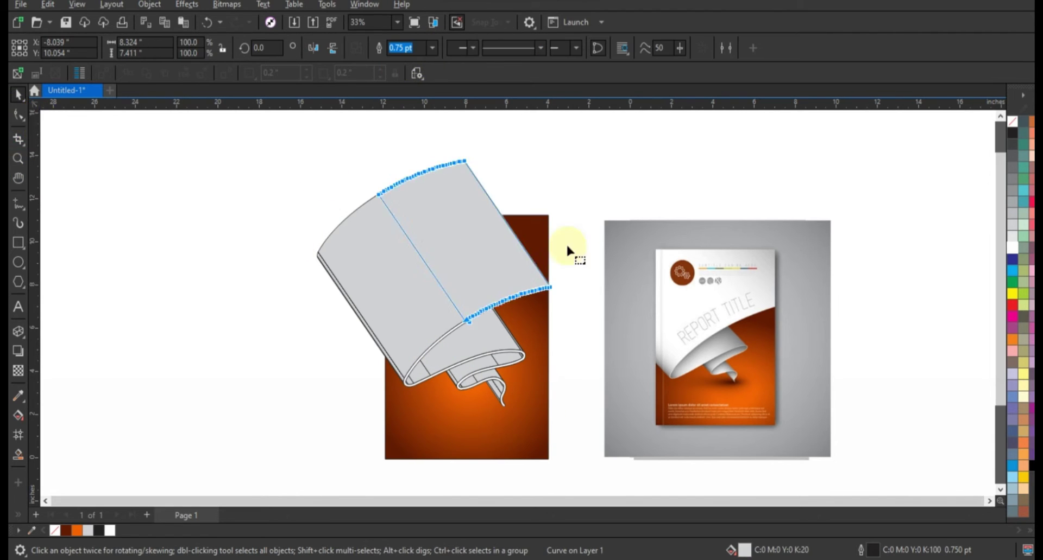
{"action": "double_click", "coordinate": [528, 258]}
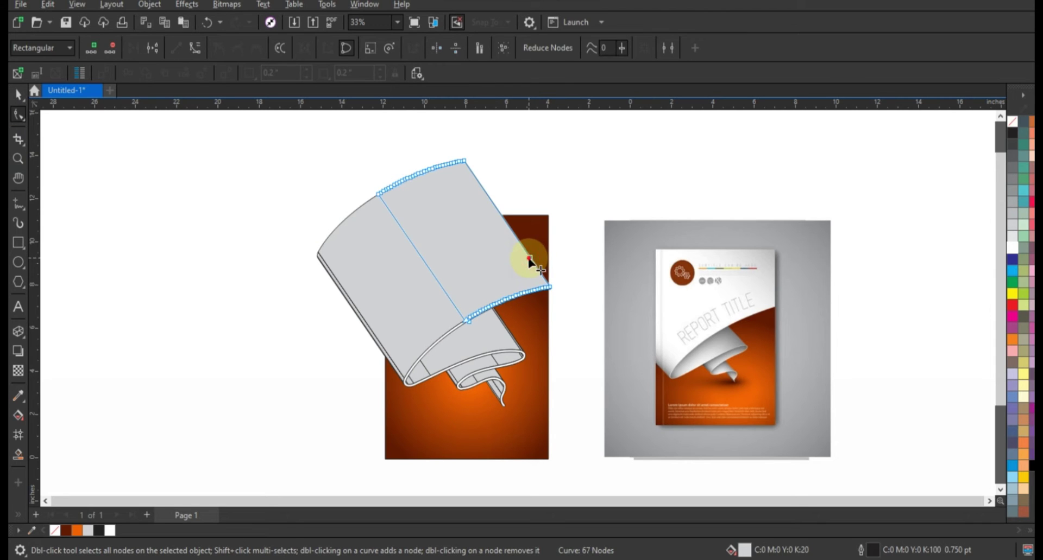
{"action": "left_click_drag", "start_coordinate": [528, 258], "coordinate": [561, 211]}
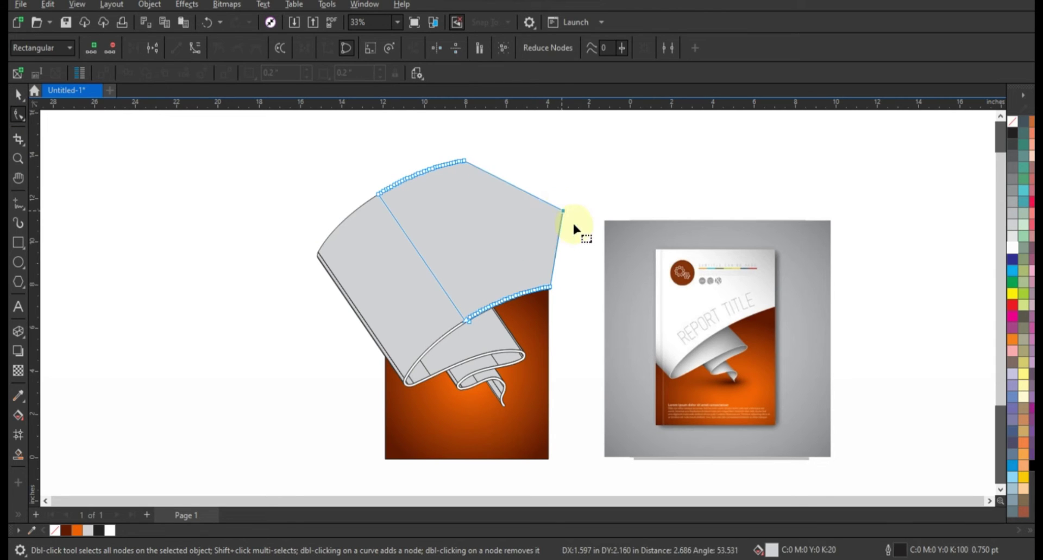
{"action": "left_click", "coordinate": [18, 96]}
{"action": "key", "text": "shift"}
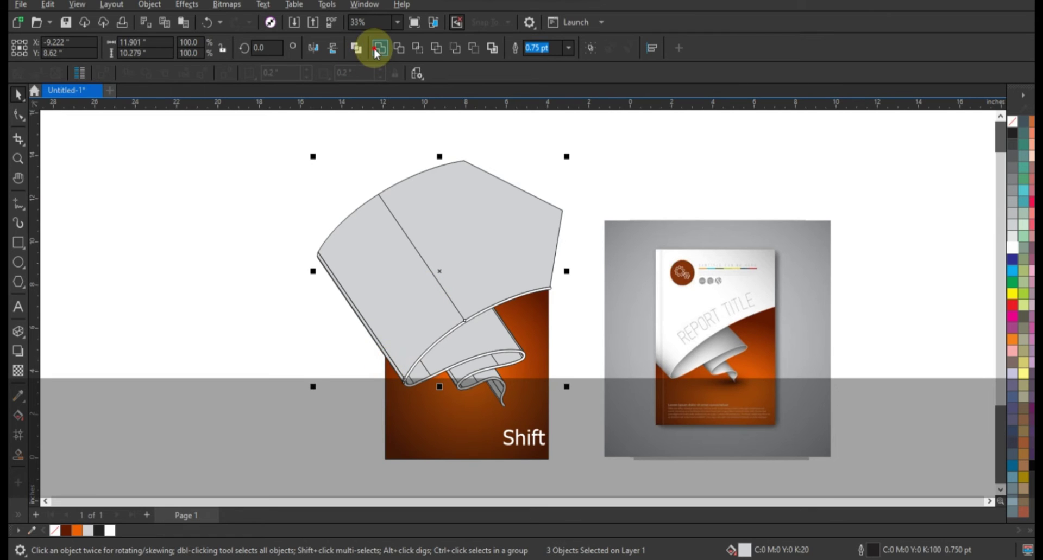
- Shade the large inner fold with a gradient from 80% black to white, running from behind the sheet down to the right
{"action": "key", "text": "g"}
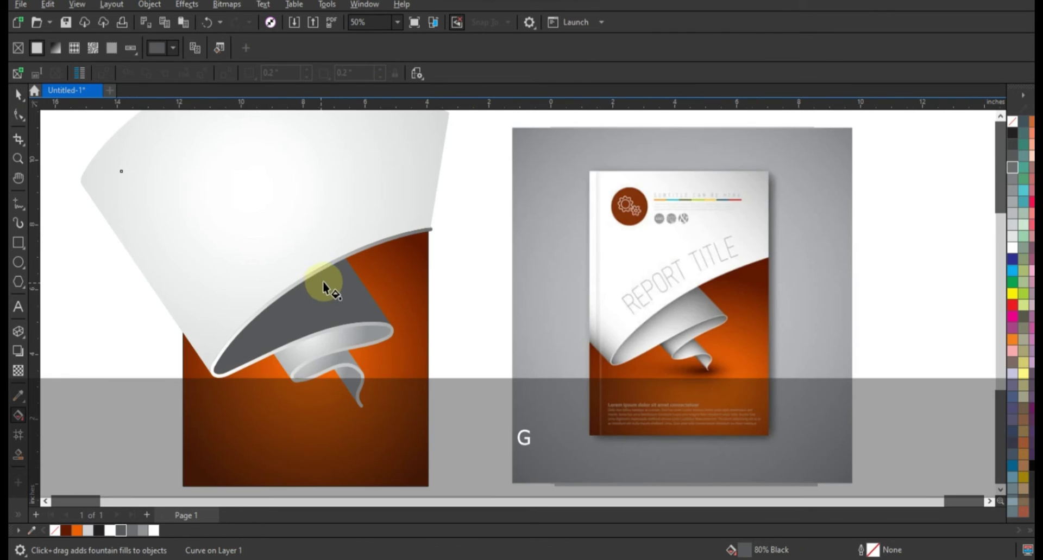
{"action": "left_click_drag", "start_coordinate": [323, 281], "coordinate": [244, 359]}
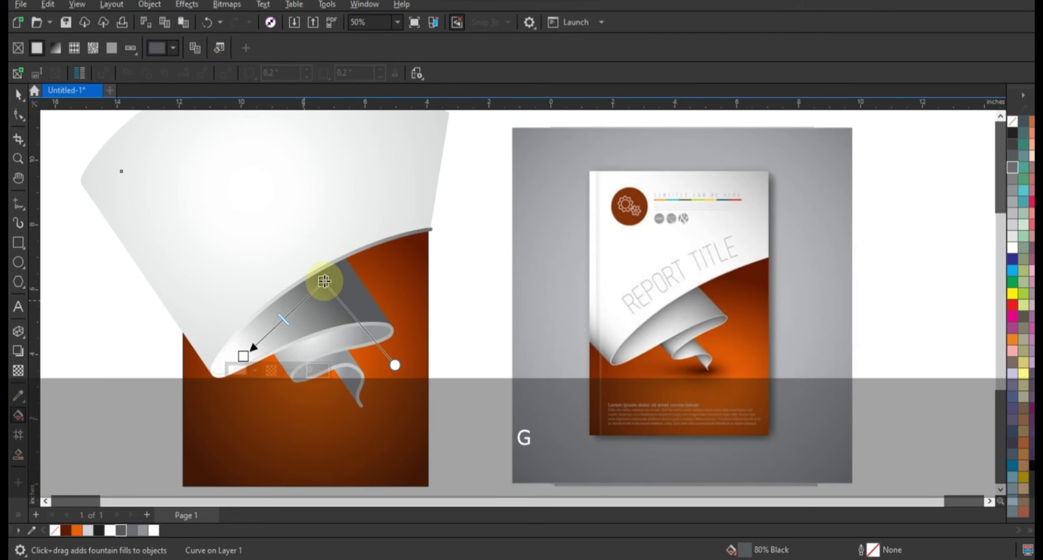
{"action": "left_click_drag", "start_coordinate": [326, 279], "coordinate": [370, 259]}
{"action": "left_click_drag", "start_coordinate": [243, 357], "coordinate": [214, 381]}
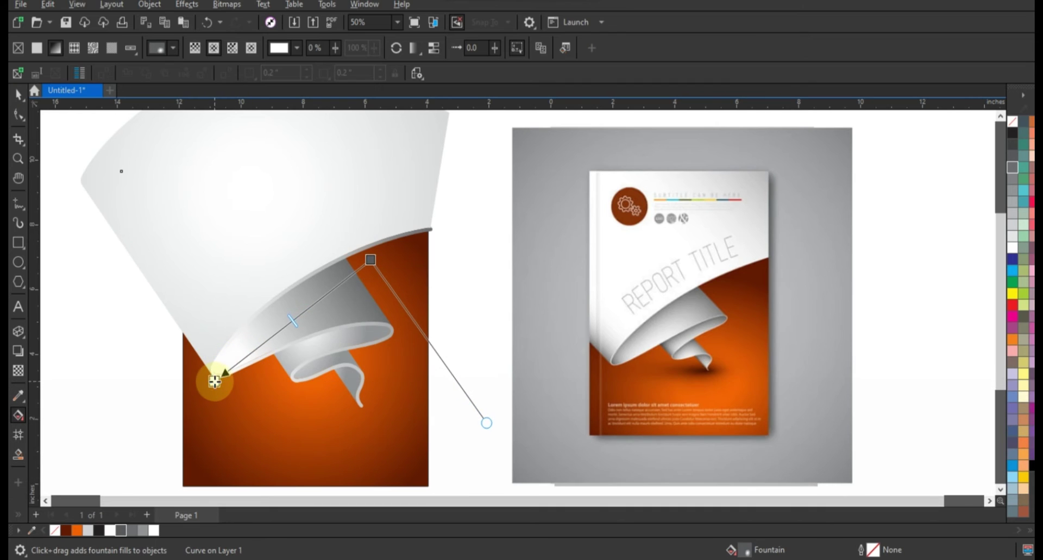
{"action": "left_click_drag", "start_coordinate": [251, 243], "coordinate": [311, 376]}
- Copy only the fill of the large inner fold onto the three smaller ribbon faces
{"action": "left_click", "coordinate": [18, 96]}
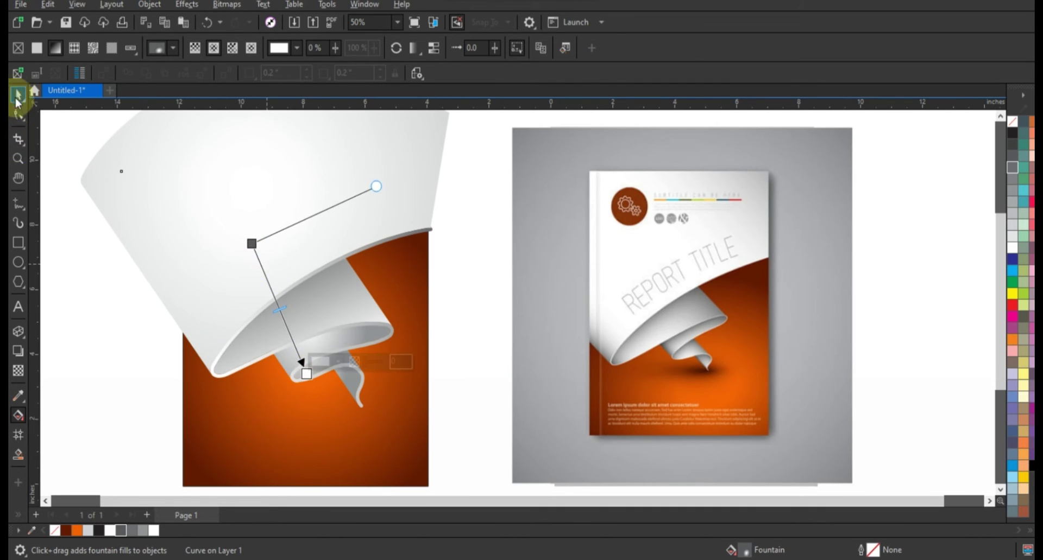
{"action": "left_click", "coordinate": [332, 346]}
{"action": "left_click", "coordinate": [345, 375], "text": "shift"}
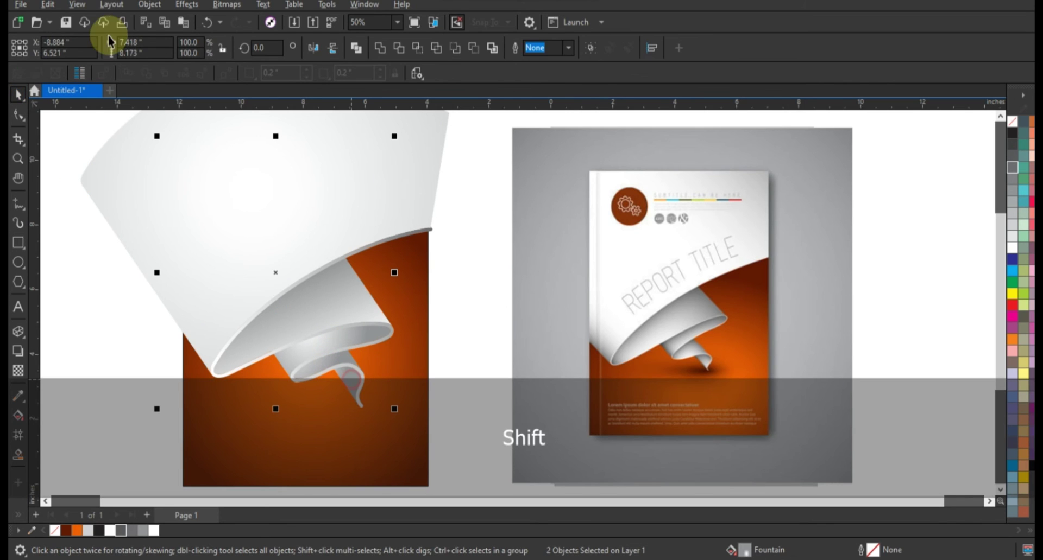
{"action": "left_click", "coordinate": [48, 5]}
{"action": "left_click", "coordinate": [90, 100]}
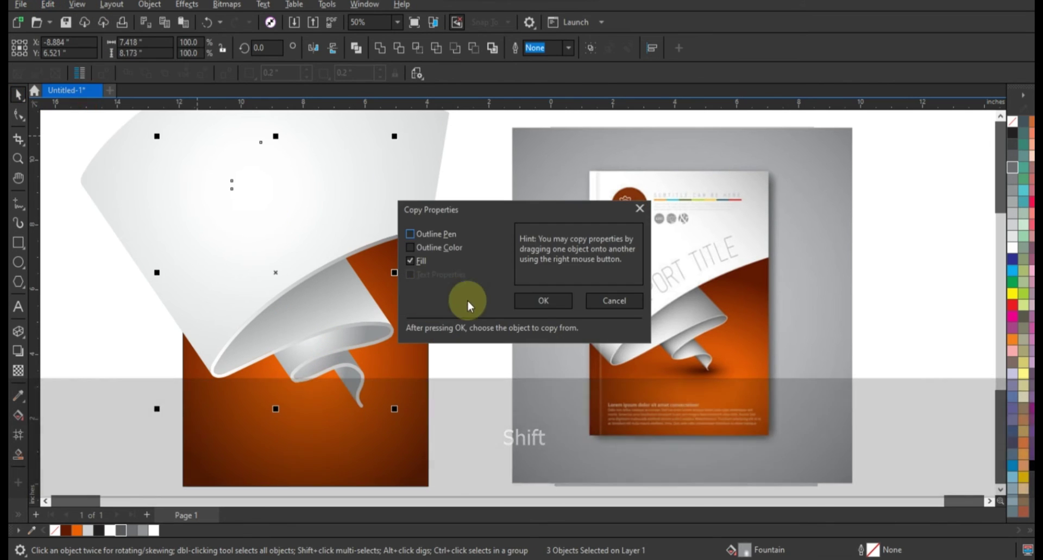
{"action": "left_click", "coordinate": [543, 300]}
{"action": "left_click", "coordinate": [268, 331]}
{"action": "left_click", "coordinate": [124, 345]}
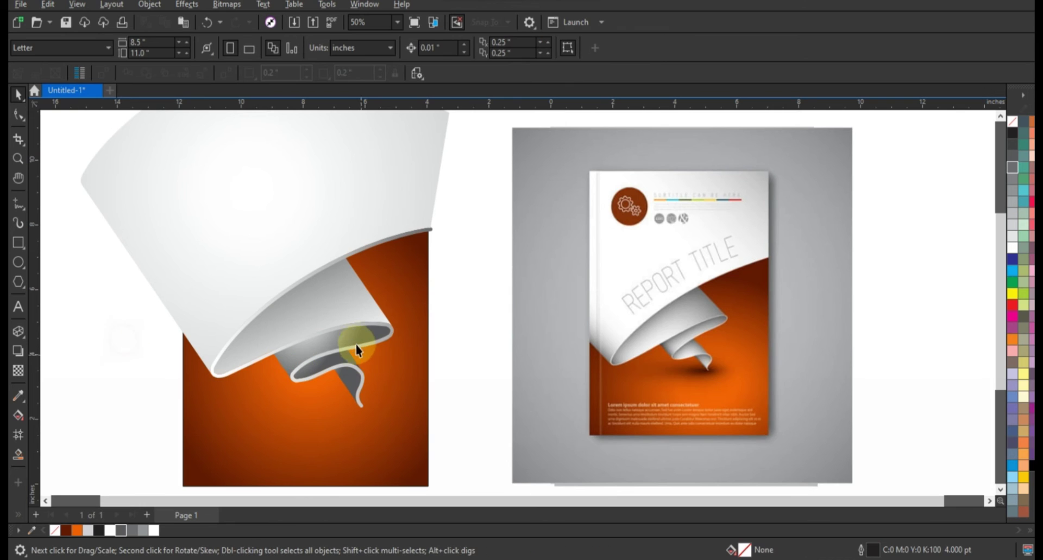
{"action": "key", "text": "g"}
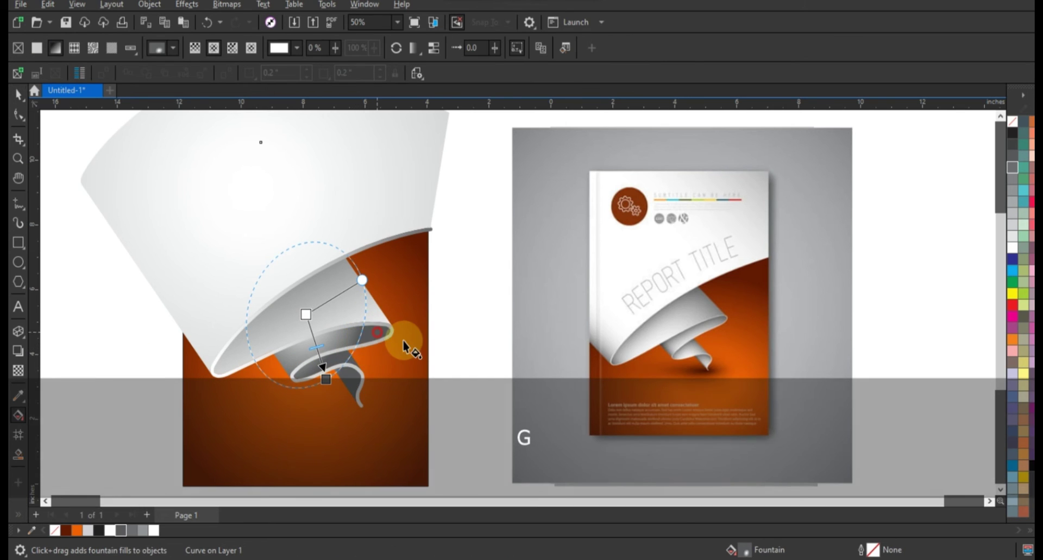
{"action": "left_click", "coordinate": [380, 334]}
{"action": "key", "text": "ctrl+z"}
{"action": "left_click", "coordinate": [19, 95]}
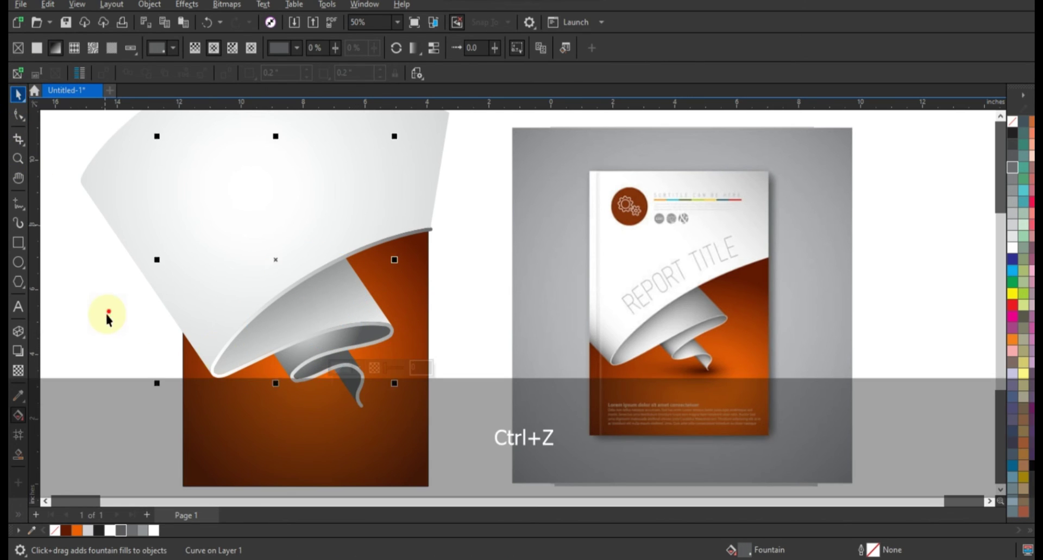
{"action": "left_click", "coordinate": [105, 313]}
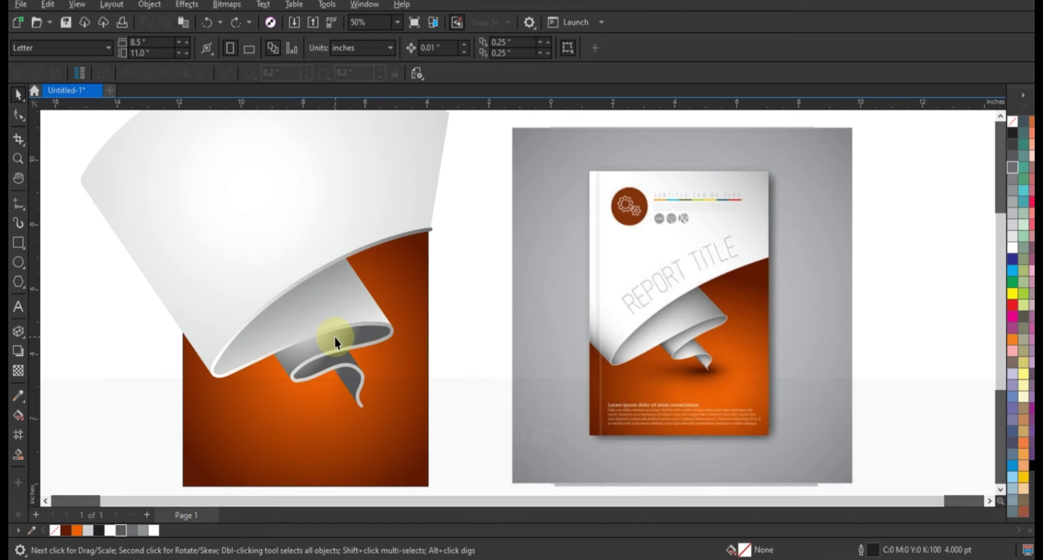
- Shade the middle fold's inner face with a short downward gradient from 80% black to white
{"action": "left_click", "coordinate": [340, 342]}
{"action": "key", "text": "g"}
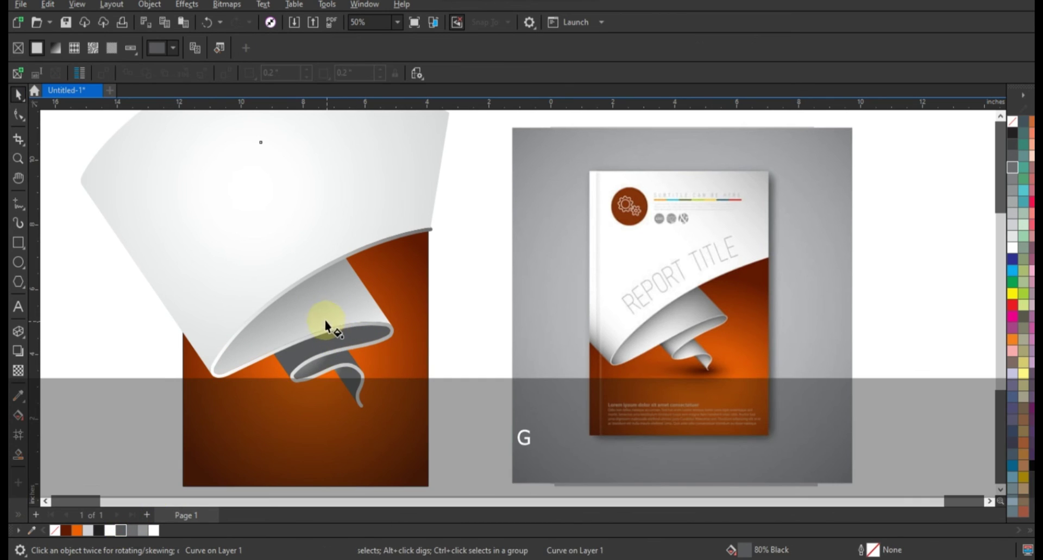
{"action": "left_click_drag", "start_coordinate": [325, 320], "coordinate": [338, 364]}
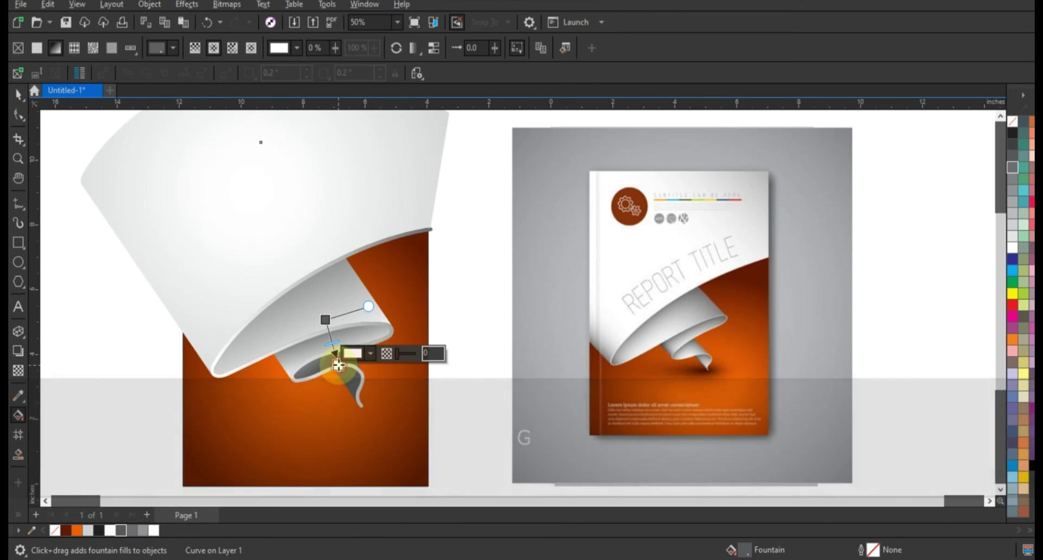
- Shade the next smaller fold's inner face with a downward gradient from dark grey to white
{"action": "left_click", "coordinate": [311, 371]}
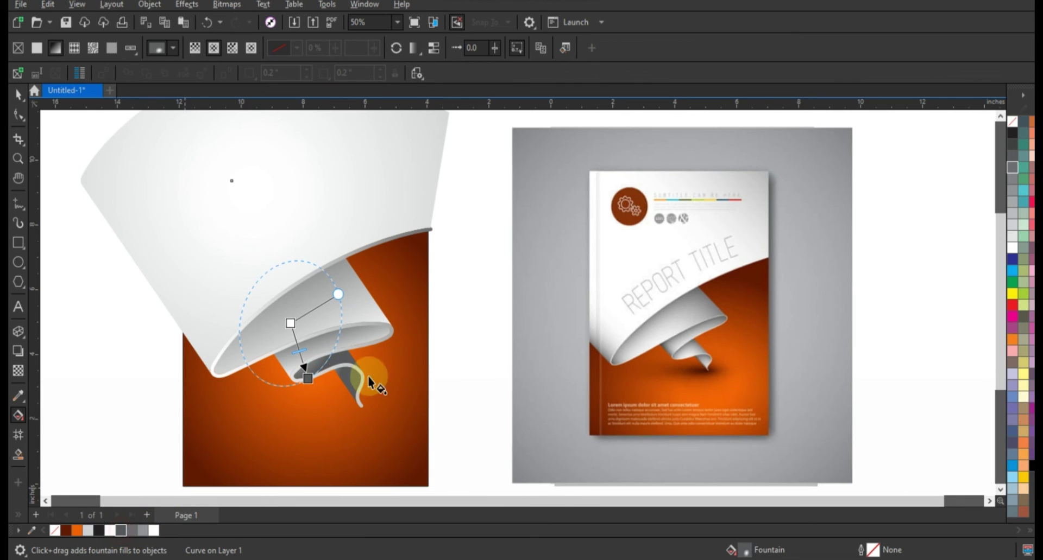
{"action": "left_click", "coordinate": [18, 95]}
{"action": "left_click", "coordinate": [353, 361]}
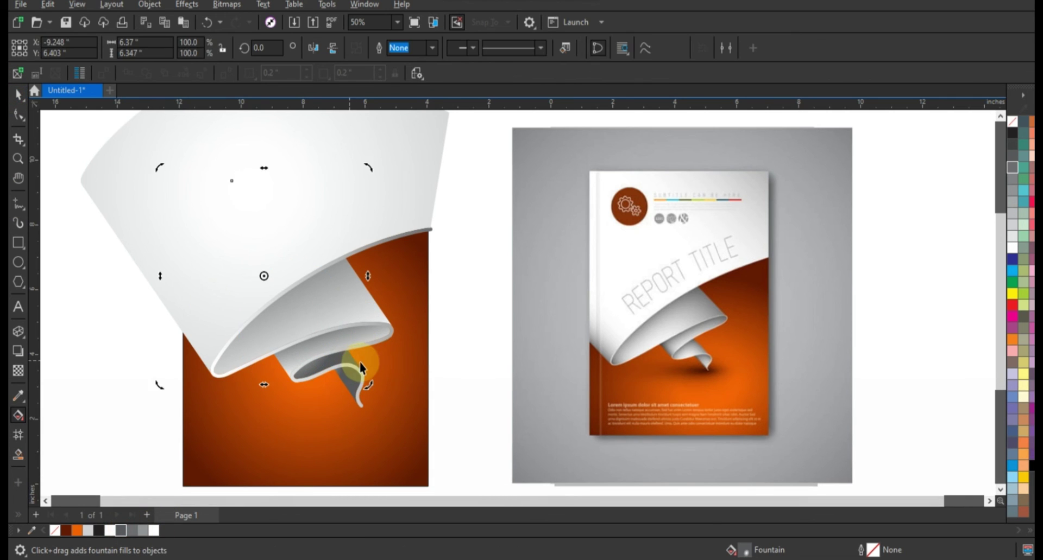
{"action": "left_click", "coordinate": [359, 362]}
{"action": "left_click", "coordinate": [348, 362]}
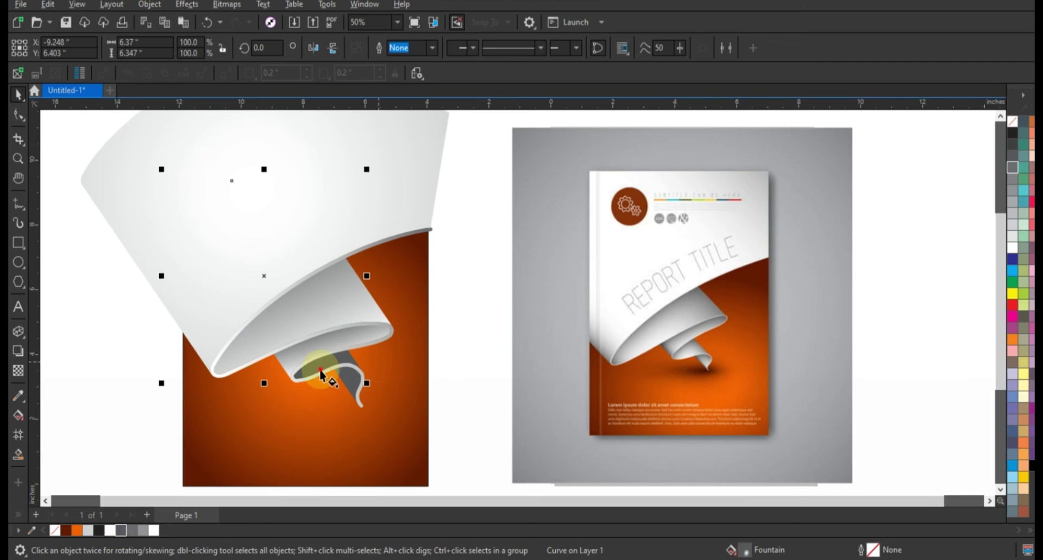
{"action": "key", "text": "g"}
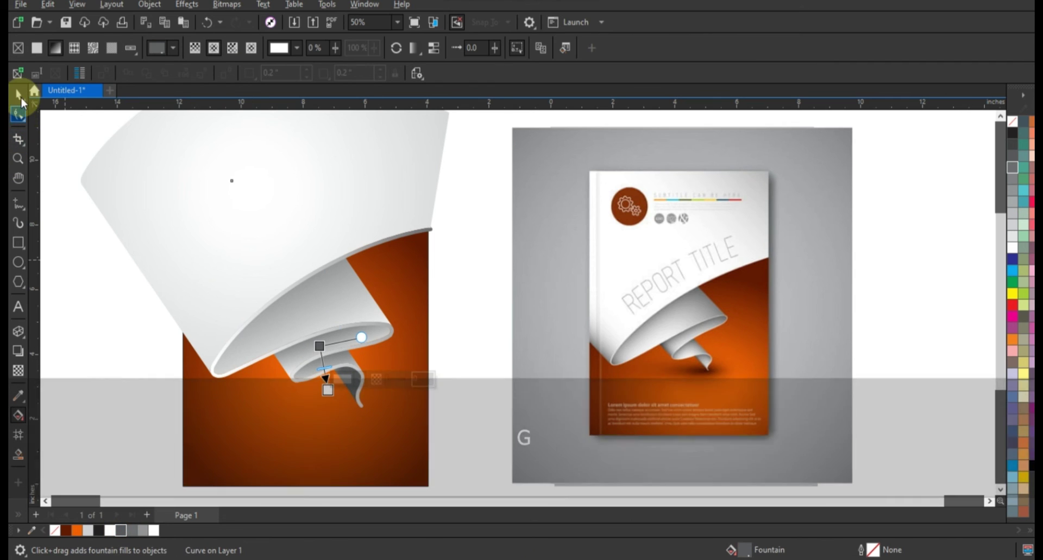
- Apply and adjust a gradient fill on the dark face at the ribbon's curled tail
{"action": "left_click", "coordinate": [18, 95]}
{"action": "left_click", "coordinate": [350, 387]}
{"action": "left_click", "coordinate": [350, 390]}
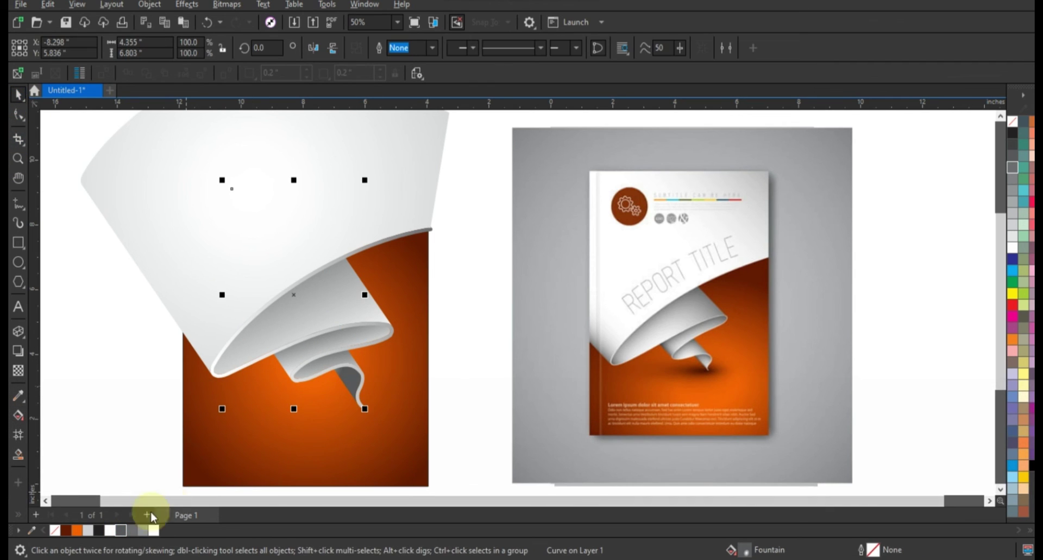
{"action": "key", "text": "g"}
{"action": "left_click_drag", "start_coordinate": [325, 406], "coordinate": [312, 412]}
{"action": "key", "text": "space"}
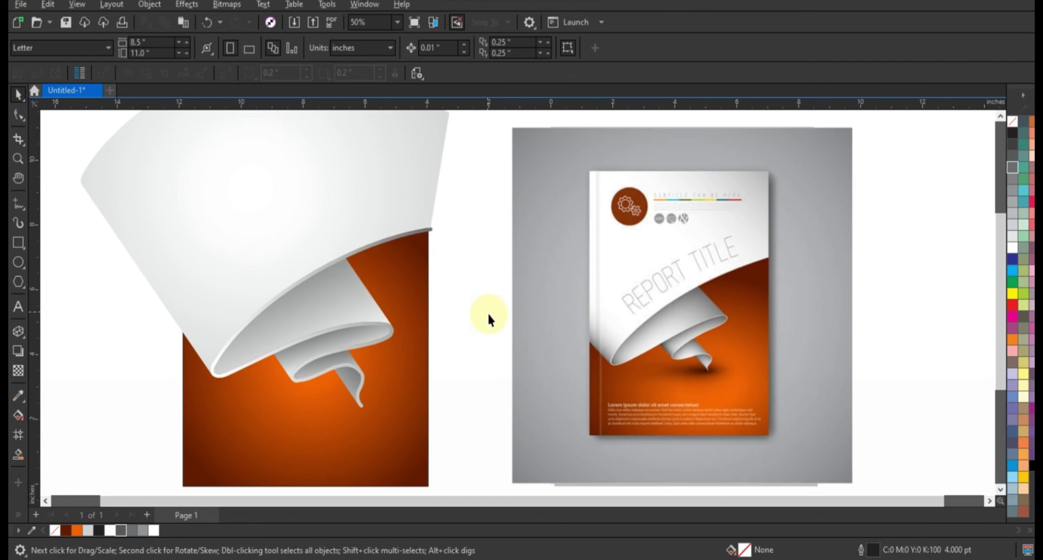
- Select all the ribbon pieces and PowerClip them inside the orange gradient cover rectangle
{"action": "scroll", "coordinate": [487, 314], "scroll_direction": "down", "scroll_amount": 1}
{"action": "left_click_drag", "start_coordinate": [168, 122], "coordinate": [495, 390]}
{"action": "right_click", "coordinate": [394, 216]}
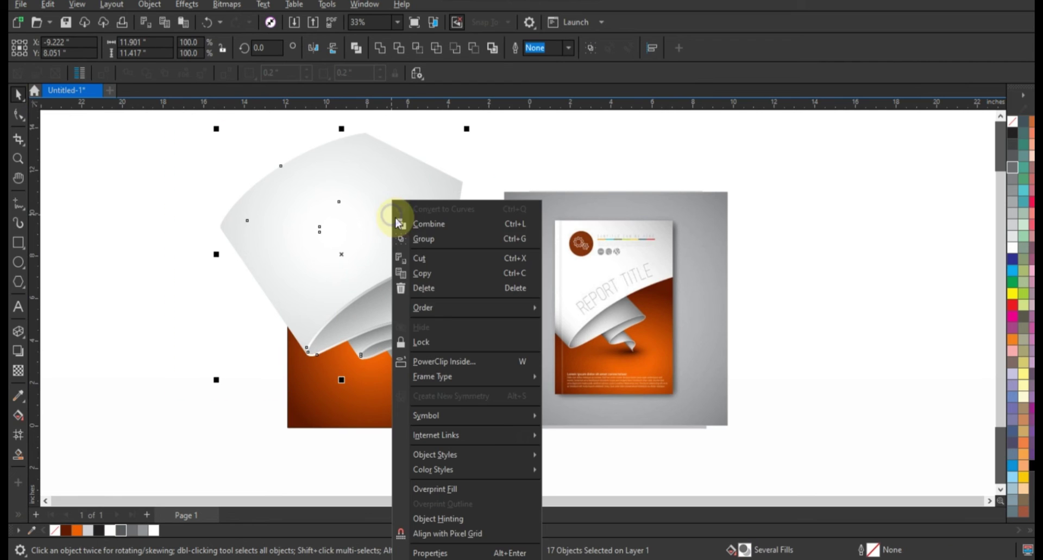
{"action": "left_click", "coordinate": [437, 361]}
{"action": "left_click", "coordinate": [426, 389]}
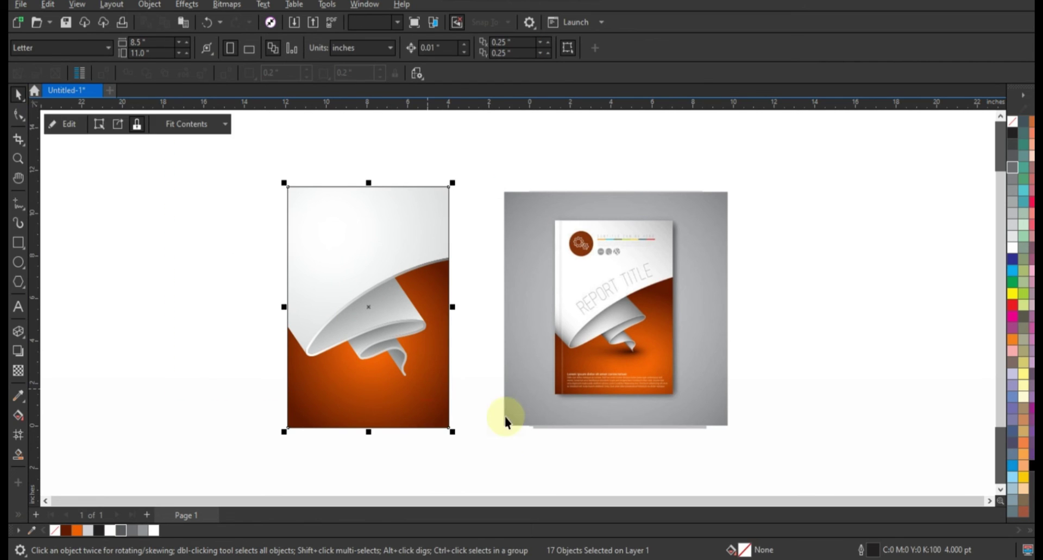
{"action": "left_click", "coordinate": [18, 159]}
{"action": "left_click_drag", "start_coordinate": [237, 177], "coordinate": [763, 447]}
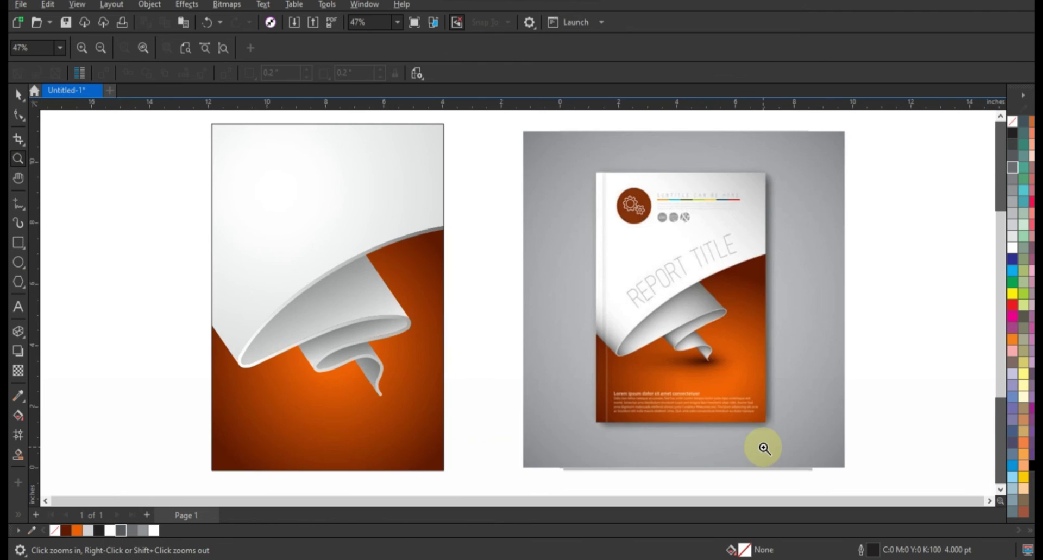